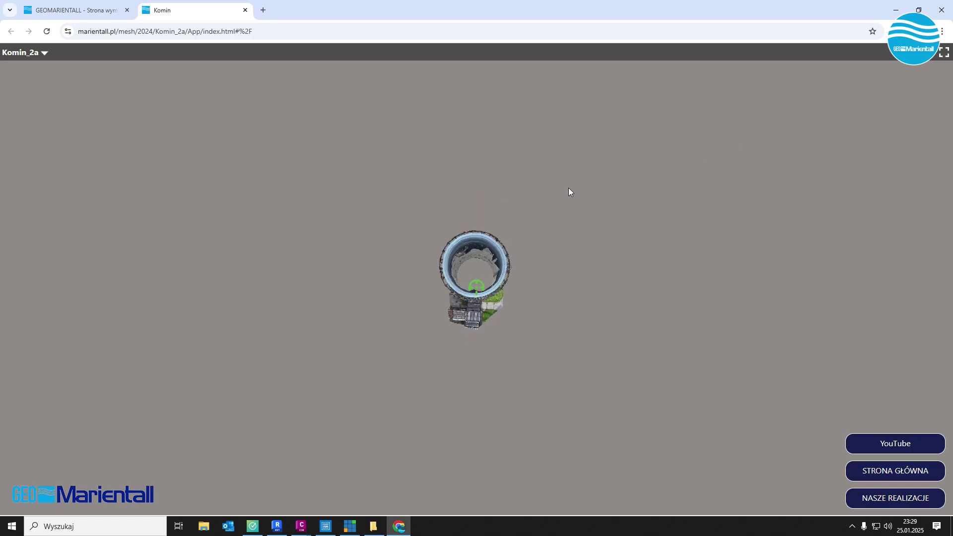
Step: Orbit the Komin_2a mesh from top-down until the whole chimney stands upright, rim to base
{"action": "left_click_drag", "start_coordinate": [569, 183], "coordinate": [564, 260]}
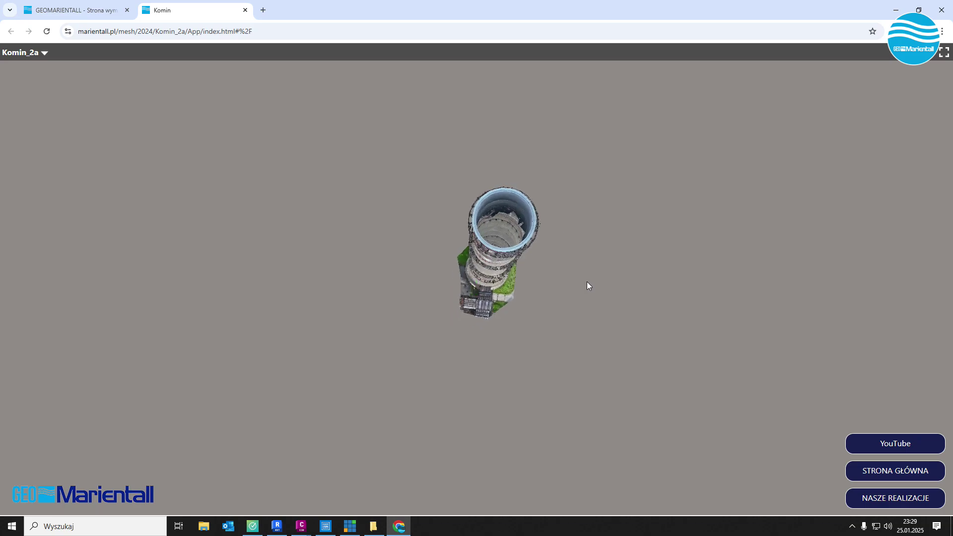
{"action": "mouse_move", "coordinate": [586, 282]}
{"action": "left_mouse_down"}
{"action": "mouse_move", "coordinate": [569, 290]}
{"action": "mouse_move", "coordinate": [537, 276]}
{"action": "mouse_move", "coordinate": [515, 320]}
{"action": "mouse_move", "coordinate": [528, 295]}
{"action": "mouse_move", "coordinate": [558, 292]}
{"action": "mouse_move", "coordinate": [538, 333]}
{"action": "mouse_move", "coordinate": [556, 296]}
{"action": "left_mouse_up"}
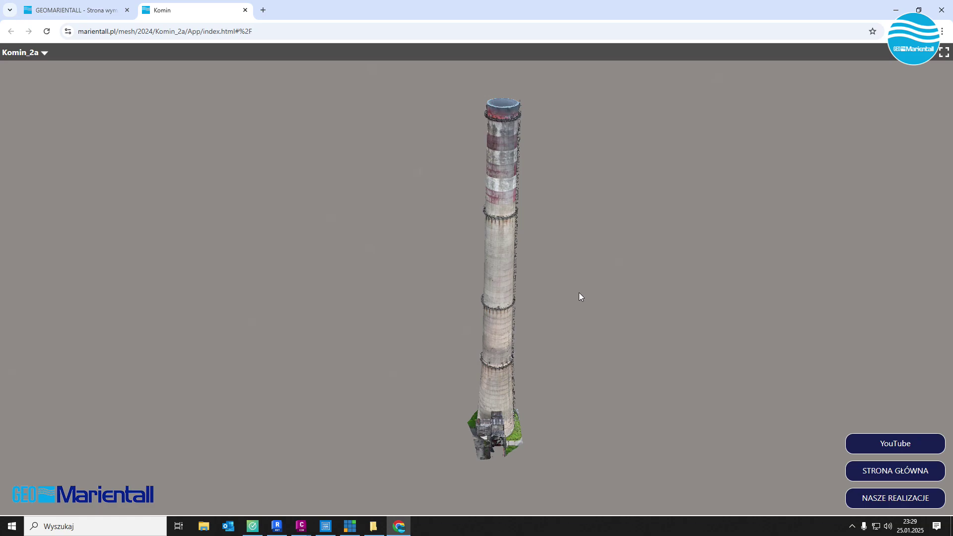
{"action": "mouse_move", "coordinate": [580, 296]}
{"action": "left_mouse_down"}
{"action": "mouse_move", "coordinate": [584, 303]}
{"action": "mouse_move", "coordinate": [534, 298]}
{"action": "mouse_move", "coordinate": [619, 298]}
{"action": "mouse_move", "coordinate": [634, 314]}
{"action": "mouse_move", "coordinate": [450, 293]}
{"action": "mouse_move", "coordinate": [606, 274]}
{"action": "mouse_move", "coordinate": [566, 292]}
{"action": "mouse_move", "coordinate": [526, 329]}
{"action": "left_mouse_up"}
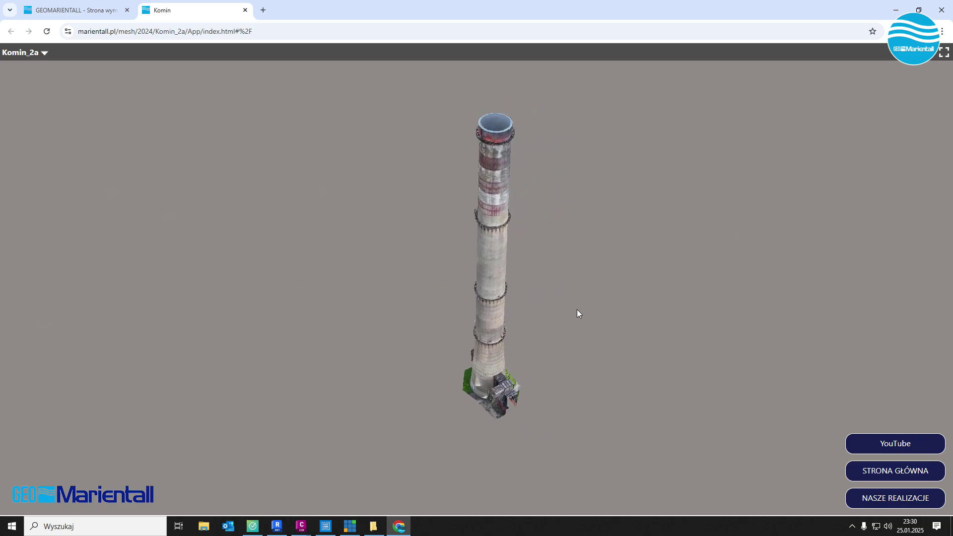
{"action": "mouse_move", "coordinate": [578, 310]}
{"action": "left_mouse_down"}
{"action": "mouse_move", "coordinate": [557, 319]}
{"action": "mouse_move", "coordinate": [581, 314]}
{"action": "left_mouse_up"}
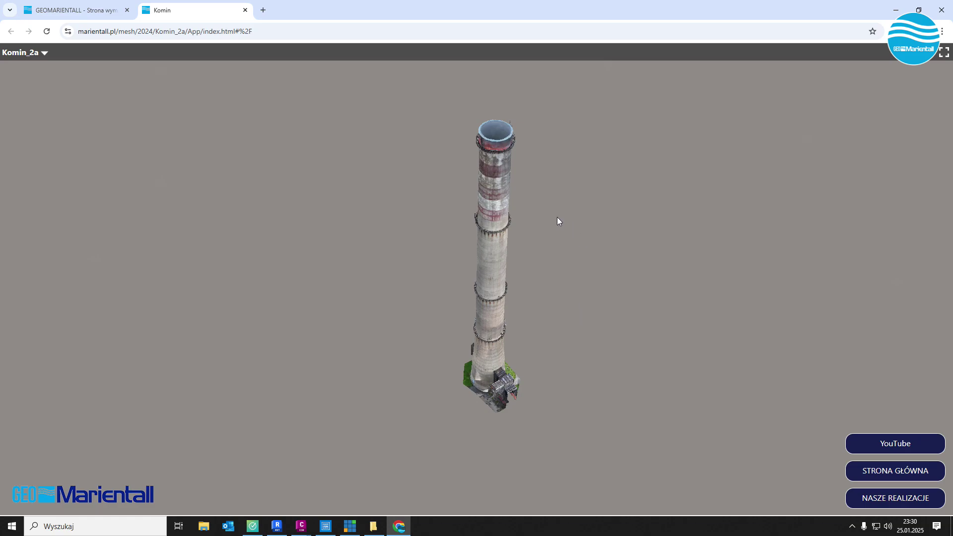
{"action": "mouse_move", "coordinate": [557, 218]}
{"action": "left_mouse_down"}
{"action": "mouse_move", "coordinate": [559, 260]}
{"action": "mouse_move", "coordinate": [546, 225]}
{"action": "left_mouse_up"}
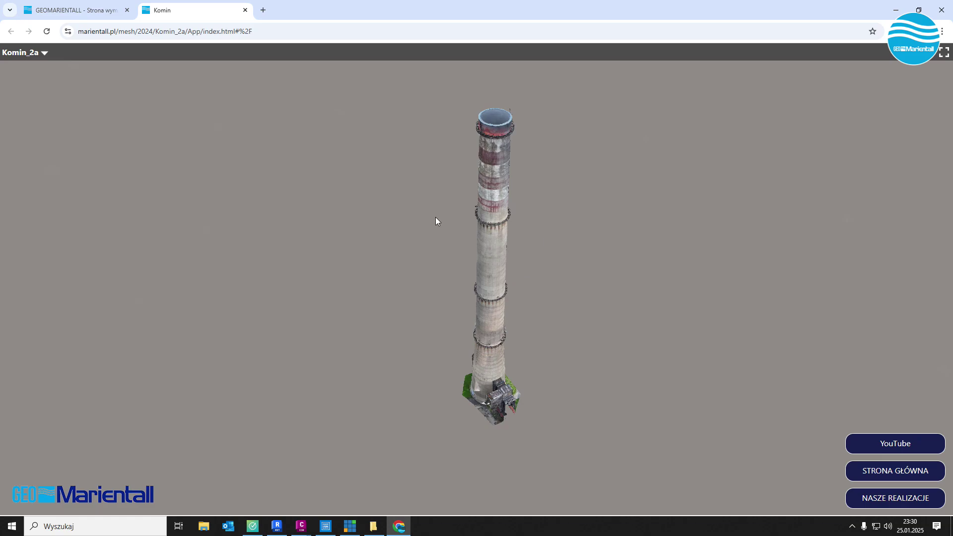
{"action": "mouse_move", "coordinate": [436, 217]}
{"action": "left_mouse_down"}
{"action": "mouse_move", "coordinate": [464, 229]}
{"action": "mouse_move", "coordinate": [523, 225]}
{"action": "left_mouse_up"}
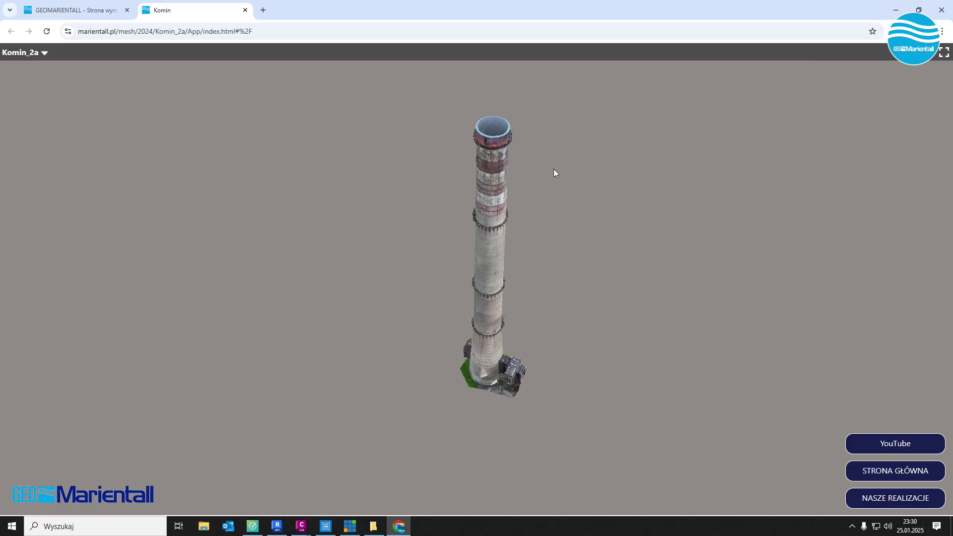
{"action": "mouse_move", "coordinate": [554, 172]}
{"action": "left_mouse_down"}
{"action": "mouse_move", "coordinate": [561, 198]}
{"action": "mouse_move", "coordinate": [552, 174]}
{"action": "left_mouse_up"}
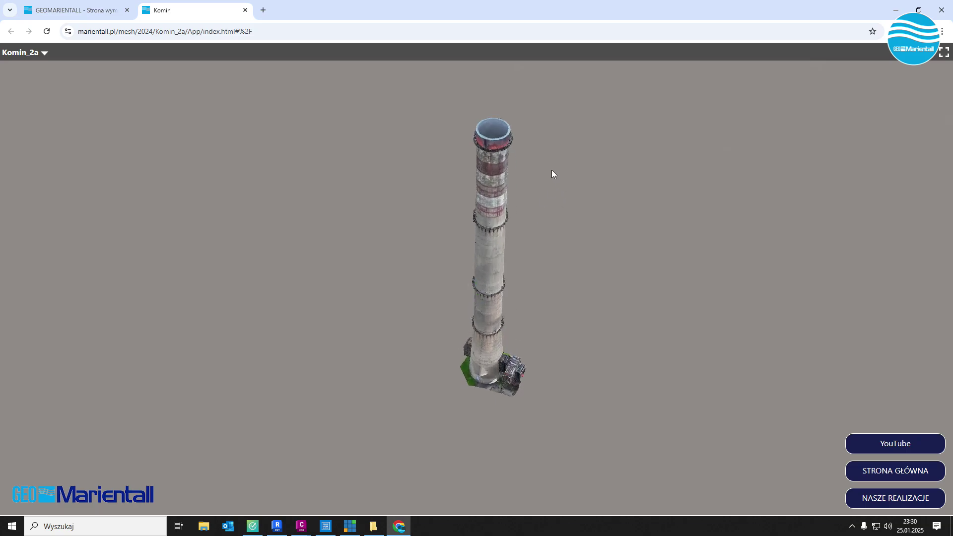
{"action": "mouse_move", "coordinate": [551, 170]}
{"action": "left_mouse_down"}
{"action": "mouse_move", "coordinate": [579, 230]}
{"action": "mouse_move", "coordinate": [619, 255]}
{"action": "mouse_move", "coordinate": [619, 237]}
{"action": "mouse_move", "coordinate": [569, 226]}
{"action": "mouse_move", "coordinate": [577, 235]}
{"action": "mouse_move", "coordinate": [570, 252]}
{"action": "mouse_move", "coordinate": [562, 220]}
{"action": "mouse_move", "coordinate": [544, 212]}
{"action": "mouse_move", "coordinate": [582, 208]}
{"action": "mouse_move", "coordinate": [553, 184]}
{"action": "mouse_move", "coordinate": [536, 185]}
{"action": "mouse_move", "coordinate": [622, 192]}
{"action": "mouse_move", "coordinate": [613, 193]}
{"action": "mouse_move", "coordinate": [615, 238]}
{"action": "mouse_move", "coordinate": [621, 221]}
{"action": "mouse_move", "coordinate": [587, 189]}
{"action": "mouse_move", "coordinate": [597, 201]}
{"action": "mouse_move", "coordinate": [562, 213]}
{"action": "mouse_move", "coordinate": [577, 223]}
{"action": "mouse_move", "coordinate": [522, 207]}
{"action": "mouse_move", "coordinate": [592, 217]}
{"action": "left_mouse_up"}
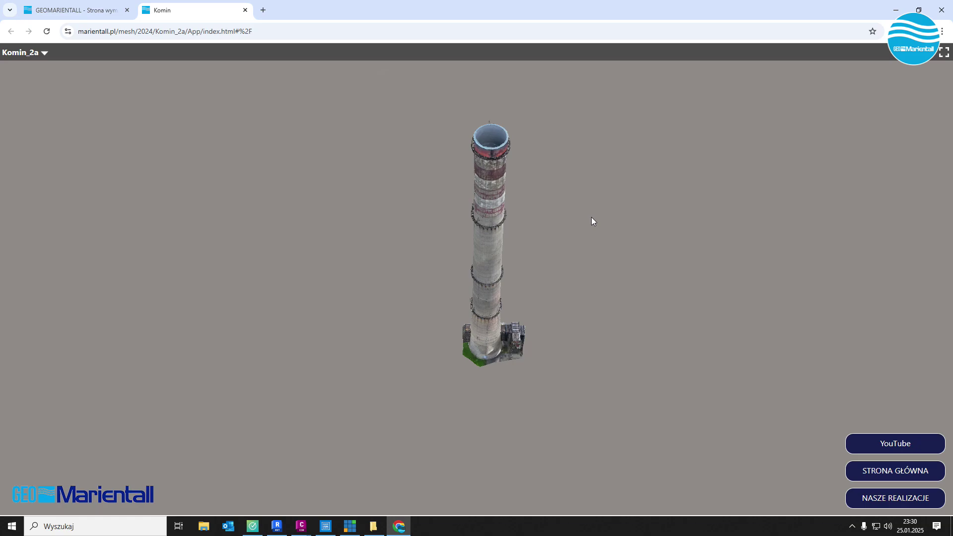
{"action": "left_click_drag", "start_coordinate": [577, 182], "coordinate": [593, 203]}
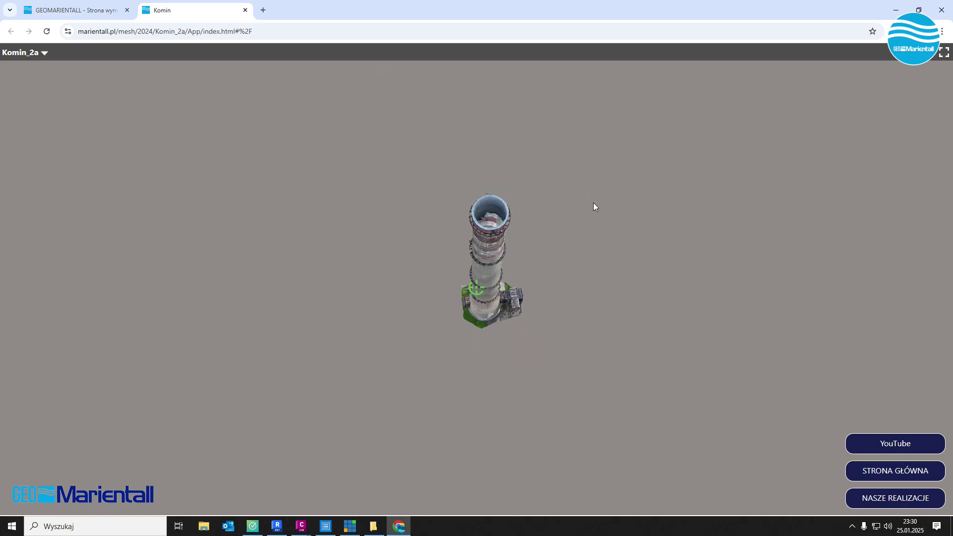
{"action": "left_click_drag", "start_coordinate": [546, 267], "coordinate": [507, 217]}
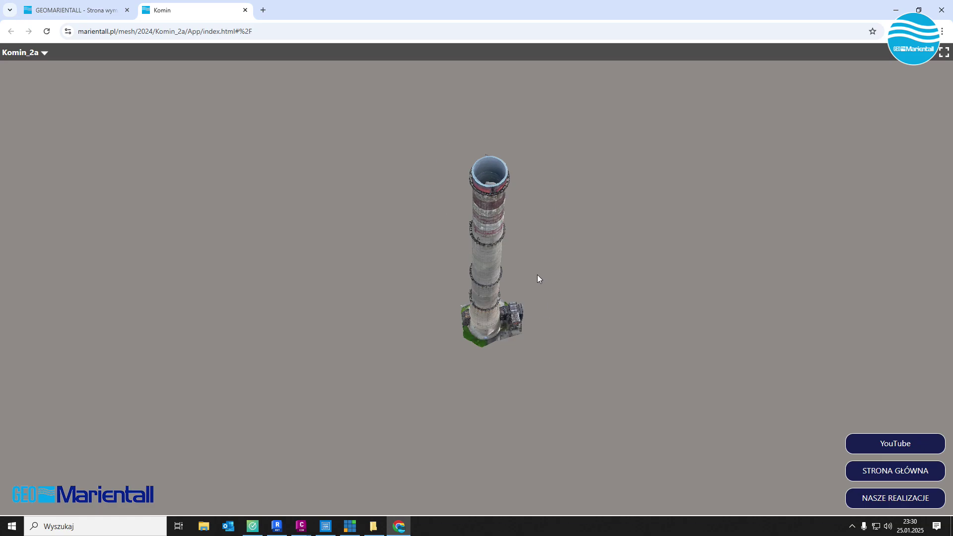
{"action": "left_click_drag", "start_coordinate": [537, 275], "coordinate": [602, 277]}
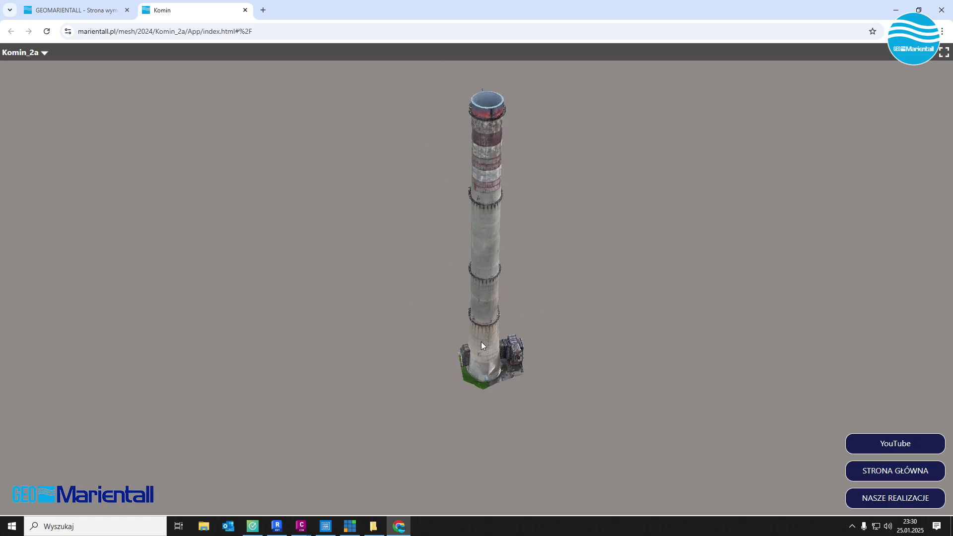
{"action": "left_click_drag", "start_coordinate": [508, 294], "coordinate": [549, 333]}
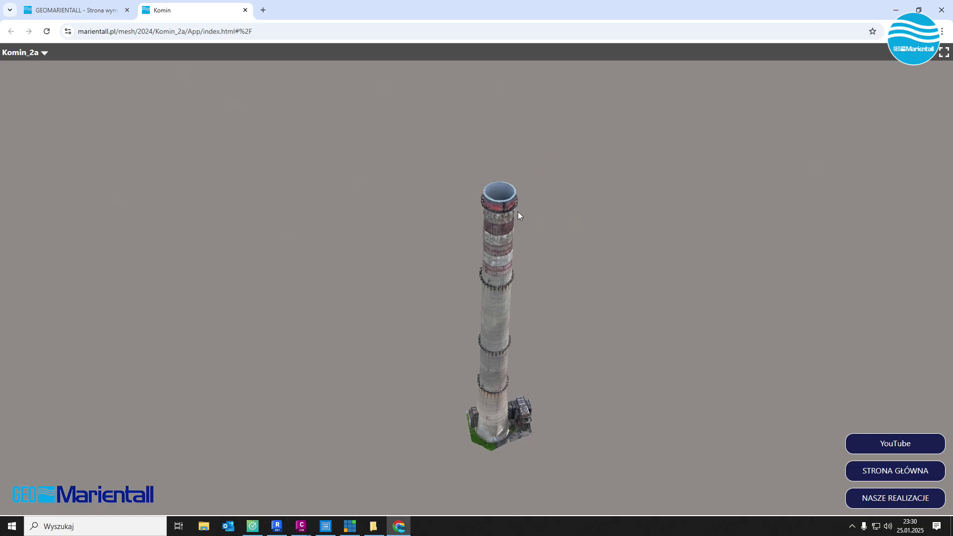
Step: Zoom onto the concrete shaft and orbit until the exposed-rebar crack sits centred
{"action": "scroll", "coordinate": [518, 212], "scroll_direction": "up", "scroll_amount": 2}
{"action": "scroll", "coordinate": [513, 203], "scroll_direction": "up", "scroll_amount": 3}
{"action": "scroll", "coordinate": [563, 218], "scroll_direction": "up", "scroll_amount": 4}
{"action": "mouse_move", "coordinate": [594, 220]}
{"action": "left_mouse_down"}
{"action": "mouse_move", "coordinate": [684, 278]}
{"action": "mouse_move", "coordinate": [552, 241]}
{"action": "left_mouse_up"}
{"action": "scroll", "coordinate": [496, 268], "scroll_direction": "up", "scroll_amount": 2}
{"action": "scroll", "coordinate": [418, 296], "scroll_direction": "up", "scroll_amount": 3}
{"action": "mouse_move", "coordinate": [611, 327]}
{"action": "left_mouse_down"}
{"action": "mouse_move", "coordinate": [498, 291]}
{"action": "mouse_move", "coordinate": [675, 386]}
{"action": "mouse_move", "coordinate": [621, 234]}
{"action": "left_mouse_up"}
{"action": "mouse_move", "coordinate": [670, 373]}
{"action": "left_mouse_down"}
{"action": "mouse_move", "coordinate": [582, 349]}
{"action": "mouse_move", "coordinate": [484, 349]}
{"action": "mouse_move", "coordinate": [668, 374]}
{"action": "mouse_move", "coordinate": [437, 398]}
{"action": "mouse_move", "coordinate": [543, 153]}
{"action": "left_mouse_up"}
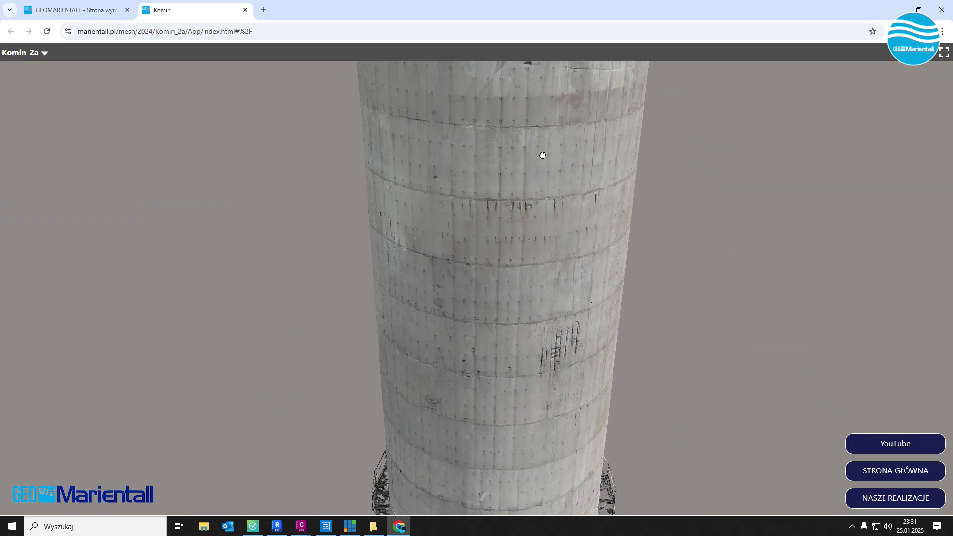
{"action": "scroll", "coordinate": [606, 425], "scroll_direction": "up", "scroll_amount": 2}
{"action": "scroll", "coordinate": [608, 422], "scroll_direction": "up", "scroll_amount": 3}
{"action": "left_click_drag", "start_coordinate": [610, 420], "coordinate": [491, 251]}
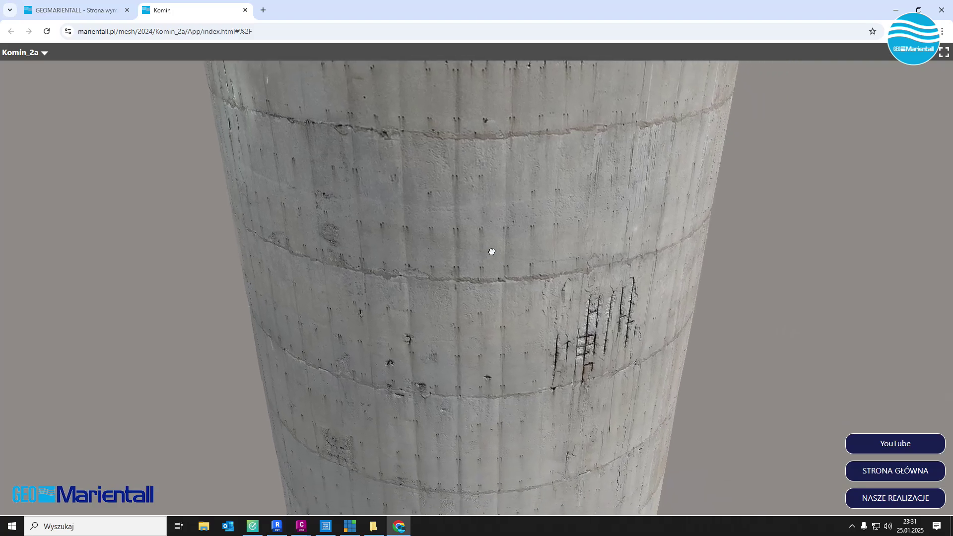
{"action": "scroll", "coordinate": [490, 236], "scroll_direction": "up", "scroll_amount": 2}
{"action": "scroll", "coordinate": [562, 295], "scroll_direction": "up", "scroll_amount": 2}
{"action": "scroll", "coordinate": [560, 282], "scroll_direction": "up", "scroll_amount": 2}
{"action": "mouse_move", "coordinate": [560, 282]}
{"action": "left_mouse_down"}
{"action": "mouse_move", "coordinate": [498, 242]}
{"action": "mouse_move", "coordinate": [411, 225]}
{"action": "mouse_move", "coordinate": [585, 238]}
{"action": "mouse_move", "coordinate": [508, 231]}
{"action": "mouse_move", "coordinate": [491, 405]}
{"action": "mouse_move", "coordinate": [530, 362]}
{"action": "mouse_move", "coordinate": [553, 195]}
{"action": "left_mouse_up"}
Step: Back out to the shaft below the rust-streaked platform, viewing the crack obliquely
{"action": "scroll", "coordinate": [545, 301], "scroll_direction": "down", "scroll_amount": 2}
{"action": "scroll", "coordinate": [548, 275], "scroll_direction": "down", "scroll_amount": 1}
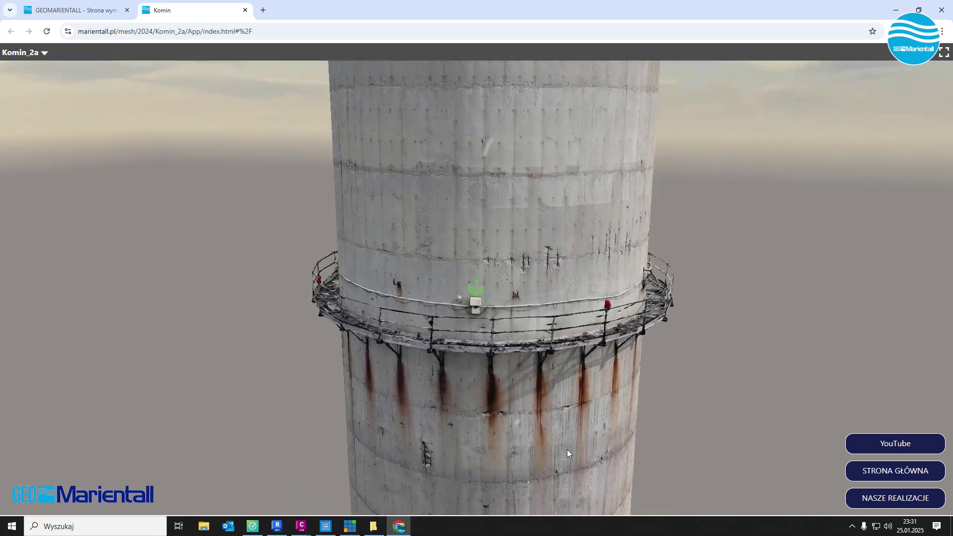
{"action": "mouse_move", "coordinate": [566, 449]}
{"action": "left_mouse_down"}
{"action": "mouse_move", "coordinate": [602, 344]}
{"action": "mouse_move", "coordinate": [538, 277]}
{"action": "left_mouse_up"}
{"action": "scroll", "coordinate": [512, 313], "scroll_direction": "up", "scroll_amount": 3}
{"action": "scroll", "coordinate": [565, 315], "scroll_direction": "up", "scroll_amount": 3}
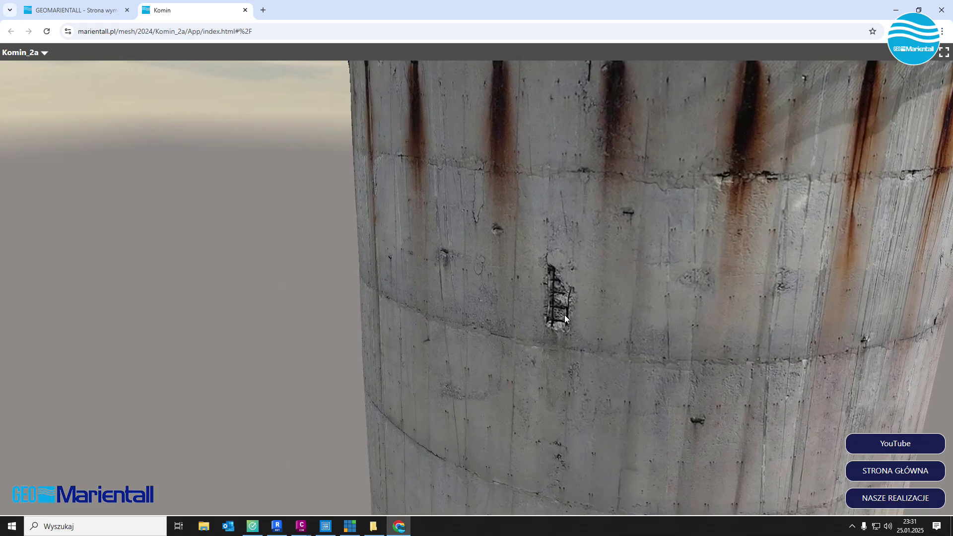
{"action": "mouse_move", "coordinate": [572, 342]}
{"action": "left_mouse_down"}
{"action": "mouse_move", "coordinate": [583, 377]}
{"action": "mouse_move", "coordinate": [729, 369]}
{"action": "mouse_move", "coordinate": [514, 368]}
{"action": "mouse_move", "coordinate": [536, 328]}
{"action": "left_mouse_up"}
{"action": "scroll", "coordinate": [547, 331], "scroll_direction": "up", "scroll_amount": 2}
{"action": "scroll", "coordinate": [699, 349], "scroll_direction": "up", "scroll_amount": 2}
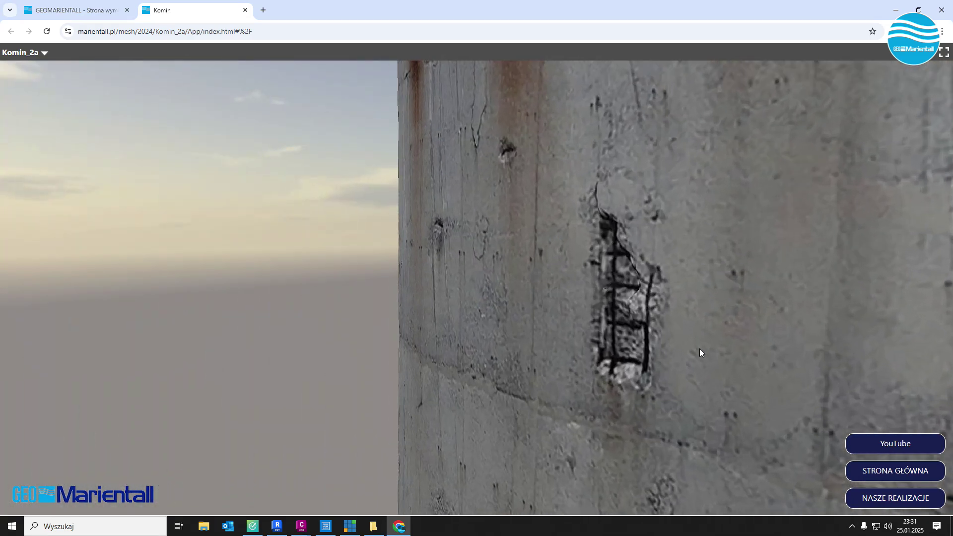
{"action": "mouse_move", "coordinate": [700, 349]}
{"action": "left_mouse_down"}
{"action": "mouse_move", "coordinate": [633, 356]}
{"action": "mouse_move", "coordinate": [712, 344]}
{"action": "mouse_move", "coordinate": [708, 254]}
{"action": "mouse_move", "coordinate": [695, 234]}
{"action": "left_mouse_up"}
{"action": "scroll", "coordinate": [745, 322], "scroll_direction": "down", "scroll_amount": 2}
{"action": "scroll", "coordinate": [746, 315], "scroll_direction": "down", "scroll_amount": 2}
{"action": "scroll", "coordinate": [735, 342], "scroll_direction": "down", "scroll_amount": 2}
Step: Zoom and tilt over the damaged shaft beneath the platform
{"action": "scroll", "coordinate": [693, 253], "scroll_direction": "down", "scroll_amount": 2}
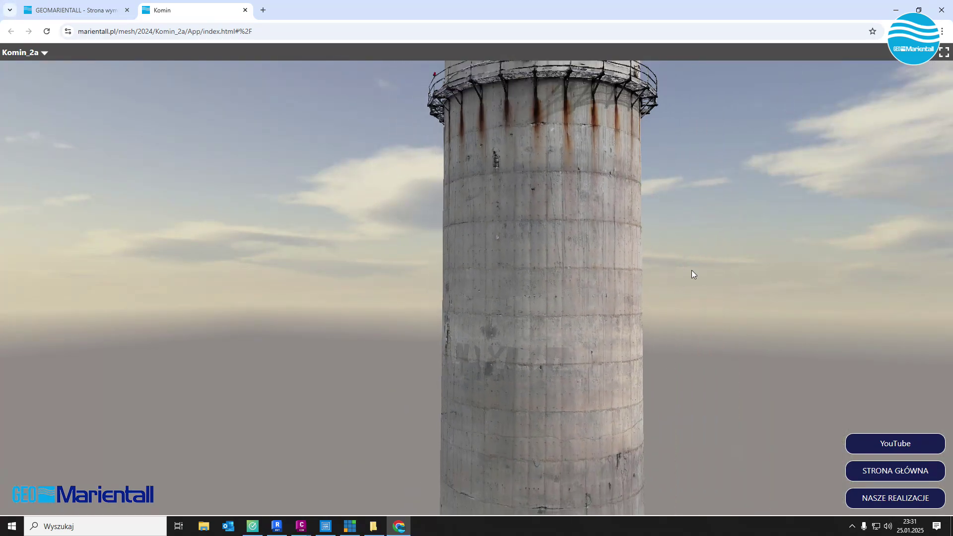
{"action": "scroll", "coordinate": [690, 272], "scroll_direction": "down", "scroll_amount": 2}
{"action": "mouse_move", "coordinate": [586, 406]}
{"action": "left_mouse_down"}
{"action": "mouse_move", "coordinate": [642, 181]}
{"action": "mouse_move", "coordinate": [576, 358]}
{"action": "left_mouse_up"}
{"action": "scroll", "coordinate": [586, 289], "scroll_direction": "up", "scroll_amount": 2}
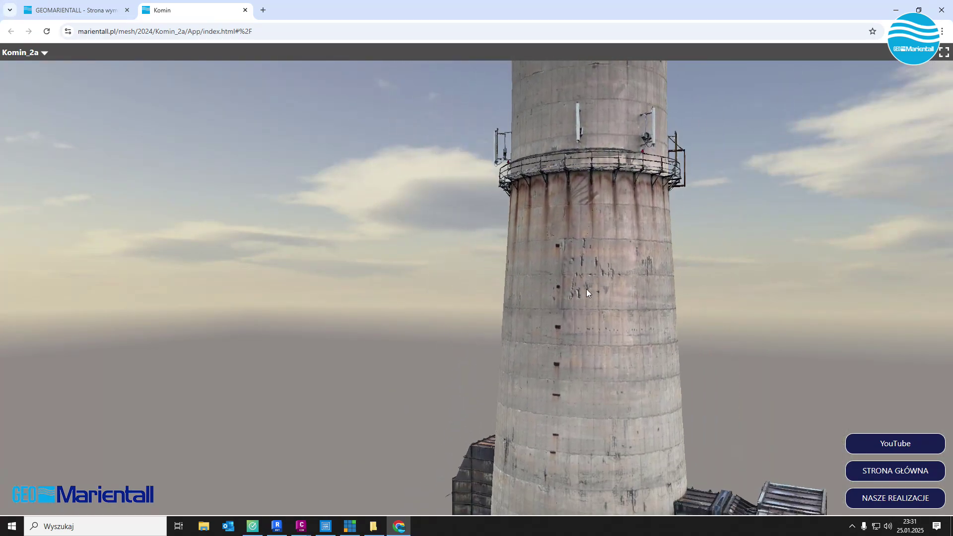
{"action": "scroll", "coordinate": [606, 239], "scroll_direction": "up", "scroll_amount": 2}
{"action": "scroll", "coordinate": [606, 239], "scroll_direction": "up", "scroll_amount": 2}
{"action": "scroll", "coordinate": [605, 298], "scroll_direction": "up", "scroll_amount": 2}
{"action": "scroll", "coordinate": [605, 296], "scroll_direction": "up", "scroll_amount": 2}
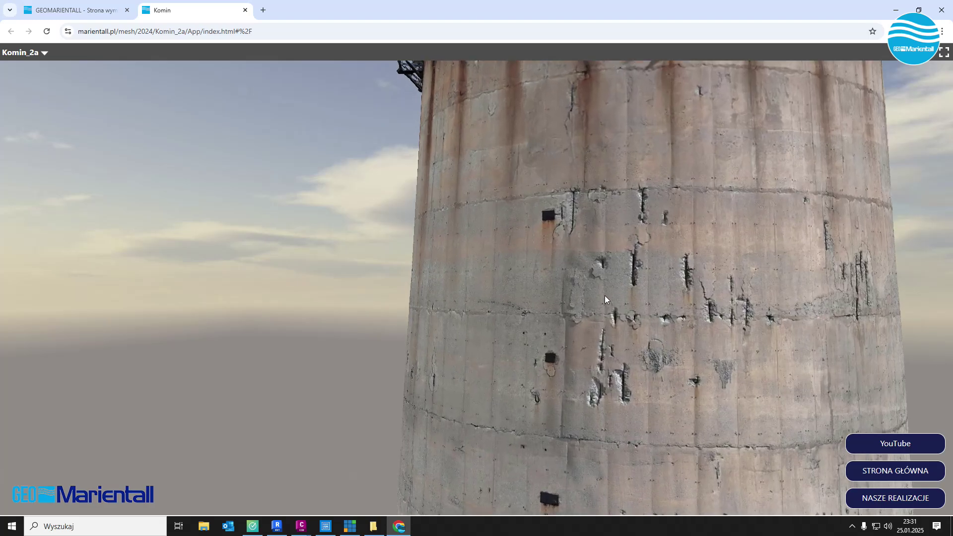
{"action": "scroll", "coordinate": [608, 312], "scroll_direction": "up", "scroll_amount": 2}
{"action": "scroll", "coordinate": [645, 314], "scroll_direction": "down", "scroll_amount": 2}
{"action": "left_click_drag", "start_coordinate": [702, 317], "coordinate": [615, 327]}
{"action": "scroll", "coordinate": [646, 343], "scroll_direction": "down", "scroll_amount": 2}
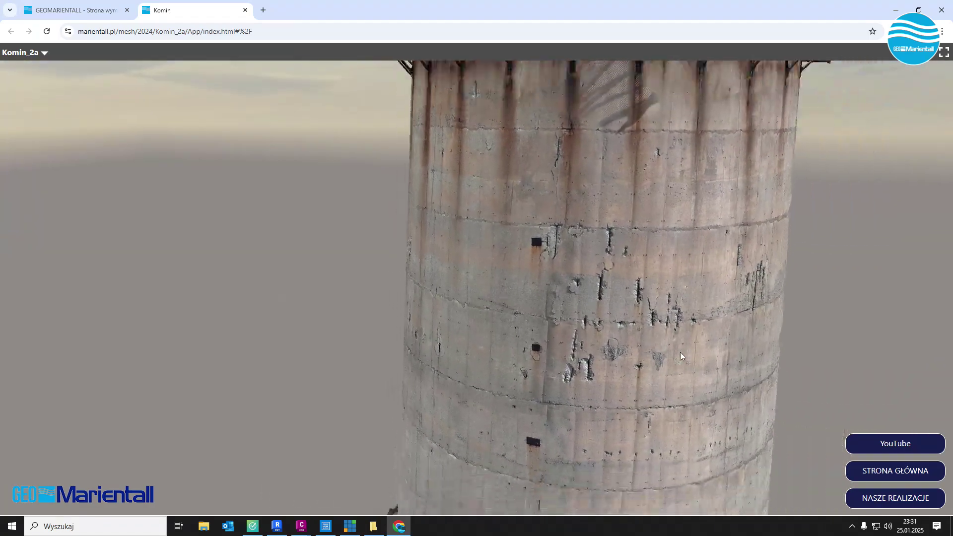
{"action": "mouse_move", "coordinate": [680, 352]}
{"action": "left_mouse_down"}
{"action": "mouse_move", "coordinate": [673, 434]}
{"action": "mouse_move", "coordinate": [659, 137]}
{"action": "left_mouse_up"}
{"action": "scroll", "coordinate": [642, 234], "scroll_direction": "down", "scroll_amount": 2}
{"action": "scroll", "coordinate": [585, 251], "scroll_direction": "down", "scroll_amount": 2}
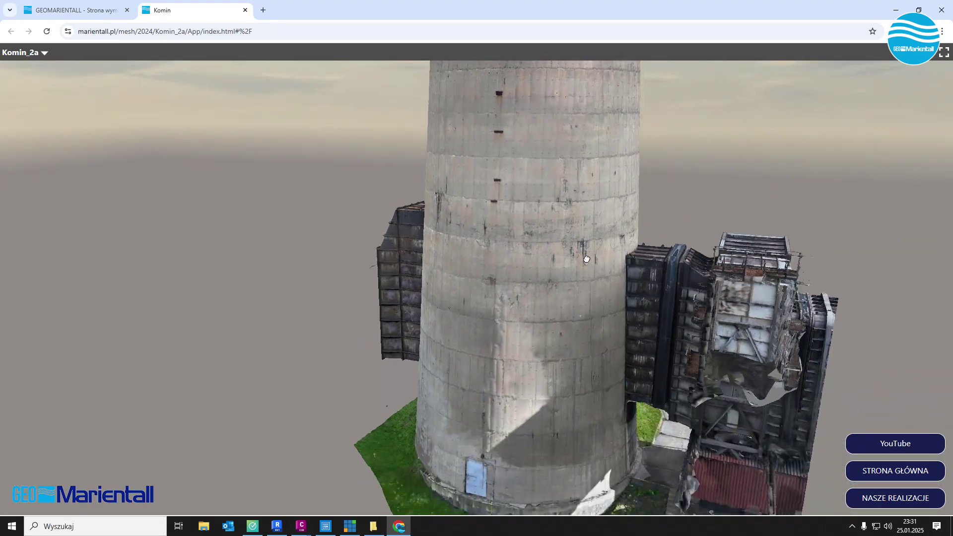
Step: Orbit down to inspect the chimney base, nearby buildings and the adjacent steel structure
{"action": "mouse_move", "coordinate": [584, 251]}
{"action": "left_mouse_down"}
{"action": "mouse_move", "coordinate": [491, 328]}
{"action": "mouse_move", "coordinate": [521, 354]}
{"action": "mouse_move", "coordinate": [532, 329]}
{"action": "mouse_move", "coordinate": [440, 315]}
{"action": "mouse_move", "coordinate": [567, 379]}
{"action": "mouse_move", "coordinate": [670, 371]}
{"action": "mouse_move", "coordinate": [232, 331]}
{"action": "mouse_move", "coordinate": [489, 344]}
{"action": "mouse_move", "coordinate": [241, 411]}
{"action": "mouse_move", "coordinate": [360, 419]}
{"action": "mouse_move", "coordinate": [411, 341]}
{"action": "left_mouse_up"}
{"action": "scroll", "coordinate": [490, 344], "scroll_direction": "up", "scroll_amount": 3}
{"action": "mouse_move", "coordinate": [398, 208]}
{"action": "left_mouse_down"}
{"action": "mouse_move", "coordinate": [400, 346]}
{"action": "mouse_move", "coordinate": [600, 356]}
{"action": "mouse_move", "coordinate": [489, 440]}
{"action": "mouse_move", "coordinate": [570, 272]}
{"action": "mouse_move", "coordinate": [483, 347]}
{"action": "mouse_move", "coordinate": [549, 319]}
{"action": "mouse_move", "coordinate": [484, 443]}
{"action": "mouse_move", "coordinate": [593, 198]}
{"action": "mouse_move", "coordinate": [544, 375]}
{"action": "mouse_move", "coordinate": [624, 291]}
{"action": "left_mouse_up"}
{"action": "scroll", "coordinate": [393, 283], "scroll_direction": "up", "scroll_amount": 3}
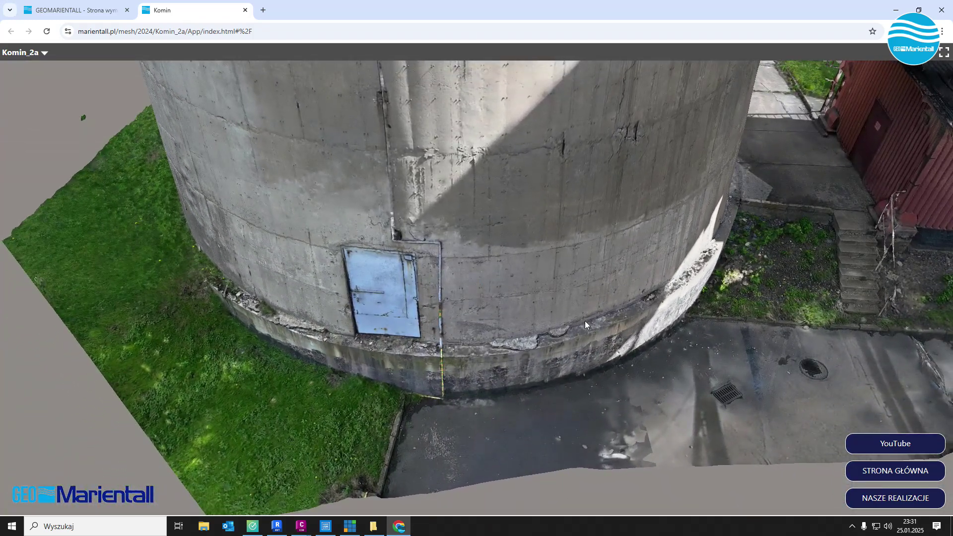
{"action": "mouse_move", "coordinate": [585, 321]}
{"action": "left_mouse_down"}
{"action": "mouse_move", "coordinate": [529, 313]}
{"action": "mouse_move", "coordinate": [538, 375]}
{"action": "mouse_move", "coordinate": [529, 313]}
{"action": "mouse_move", "coordinate": [531, 325]}
{"action": "mouse_move", "coordinate": [598, 325]}
{"action": "mouse_move", "coordinate": [548, 235]}
{"action": "mouse_move", "coordinate": [507, 419]}
{"action": "mouse_move", "coordinate": [510, 382]}
{"action": "left_mouse_up"}
Step: Zoom out to the full chimney and start a Distance measurement from Measurements
{"action": "scroll", "coordinate": [509, 382], "scroll_direction": "down", "scroll_amount": 3}
{"action": "scroll", "coordinate": [504, 375], "scroll_direction": "down", "scroll_amount": 3}
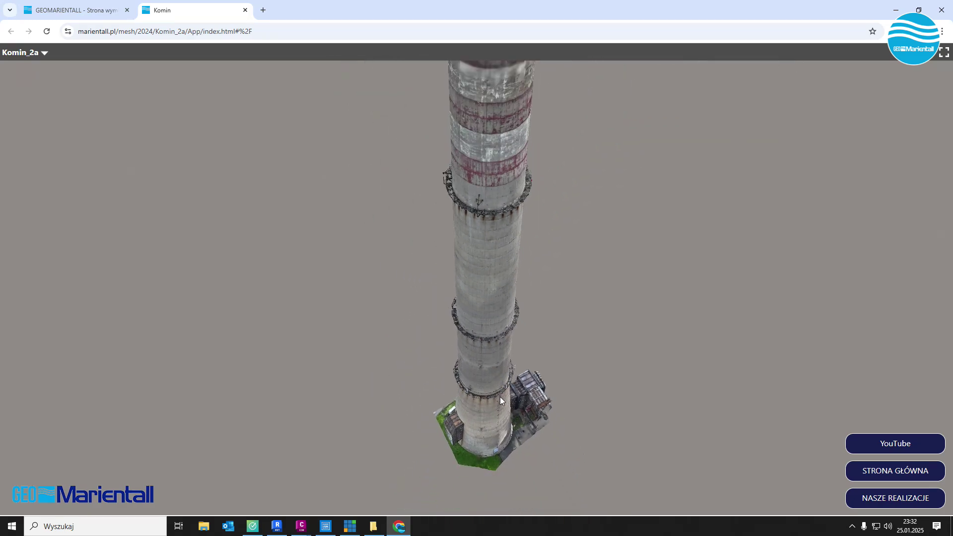
{"action": "scroll", "coordinate": [467, 426], "scroll_direction": "down", "scroll_amount": 5}
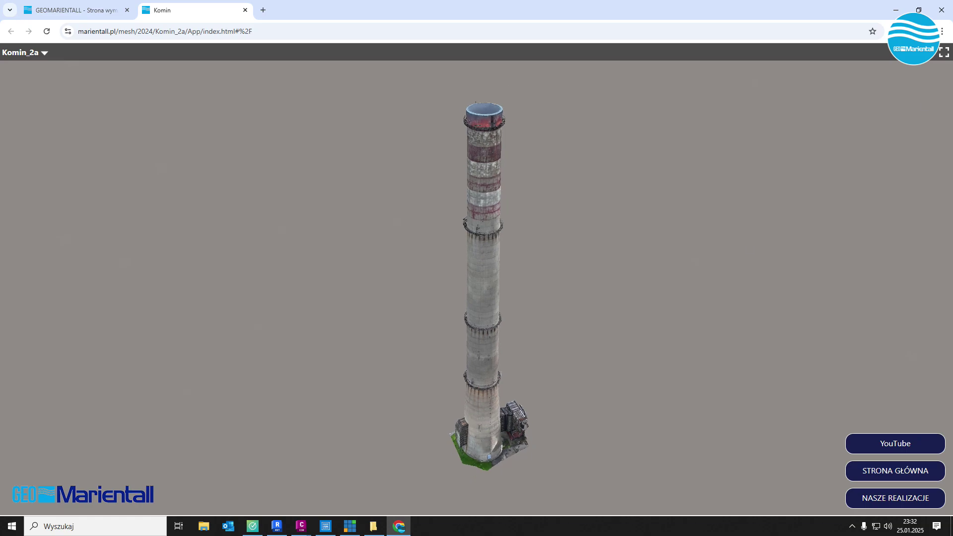
{"action": "left_click", "coordinate": [926, 62]}
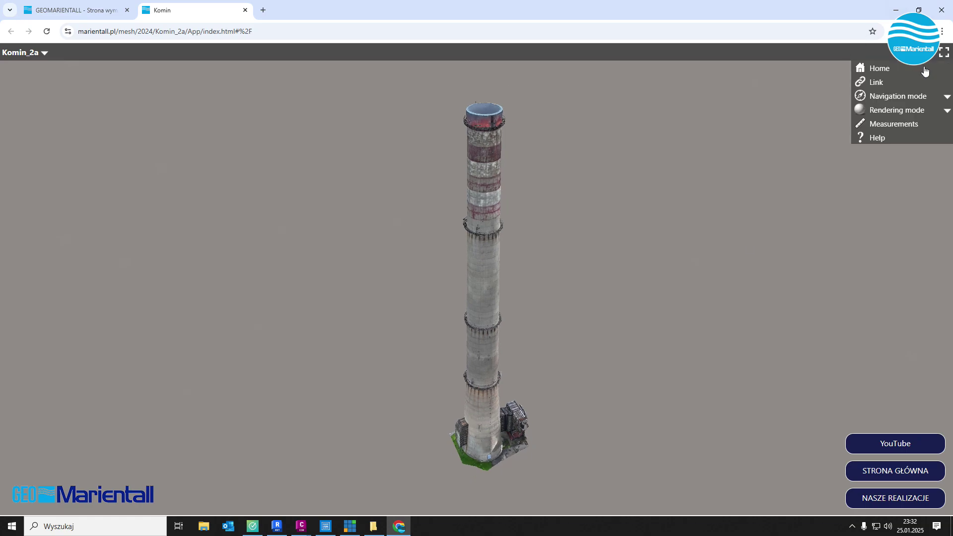
{"action": "left_click", "coordinate": [891, 125]}
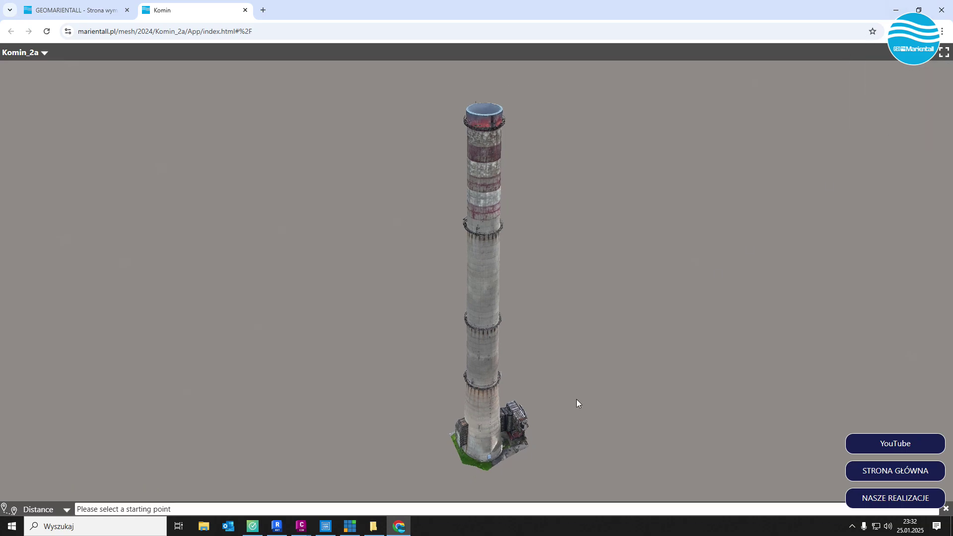
Step: Measure the chimney from base to top: 150.6329 m, height difference 150.5812 m
{"action": "left_click", "coordinate": [485, 467]}
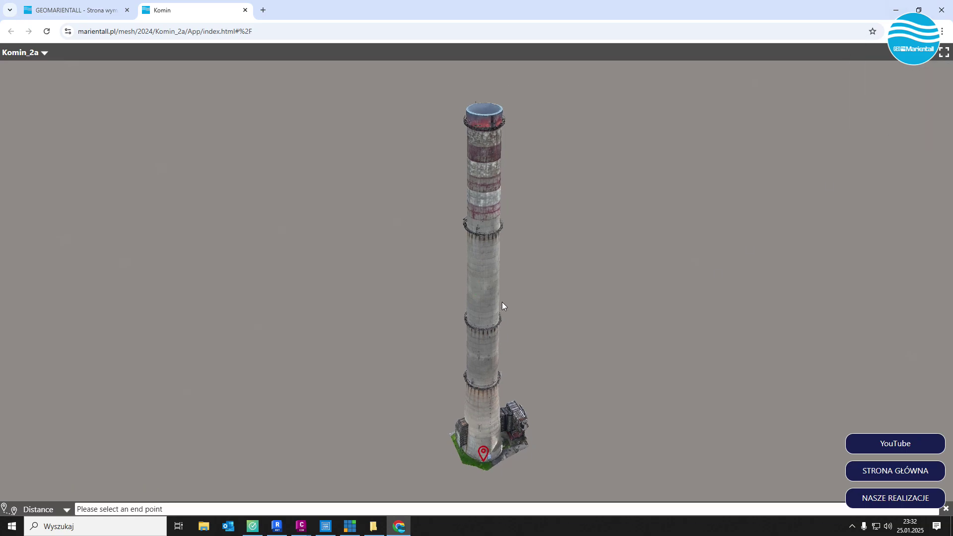
{"action": "left_click", "coordinate": [487, 118]}
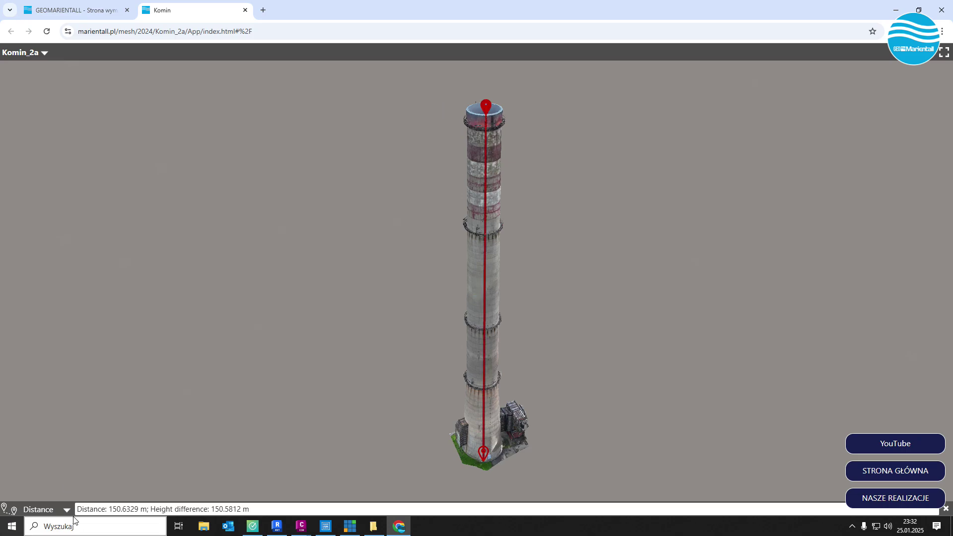
{"action": "left_click_drag", "start_coordinate": [357, 330], "coordinate": [437, 319]}
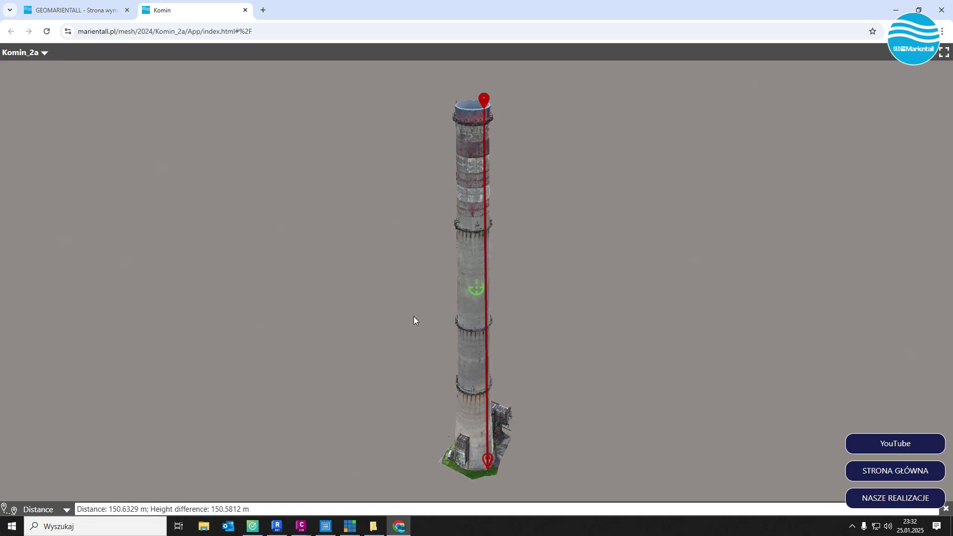
{"action": "left_click", "coordinate": [558, 376]}
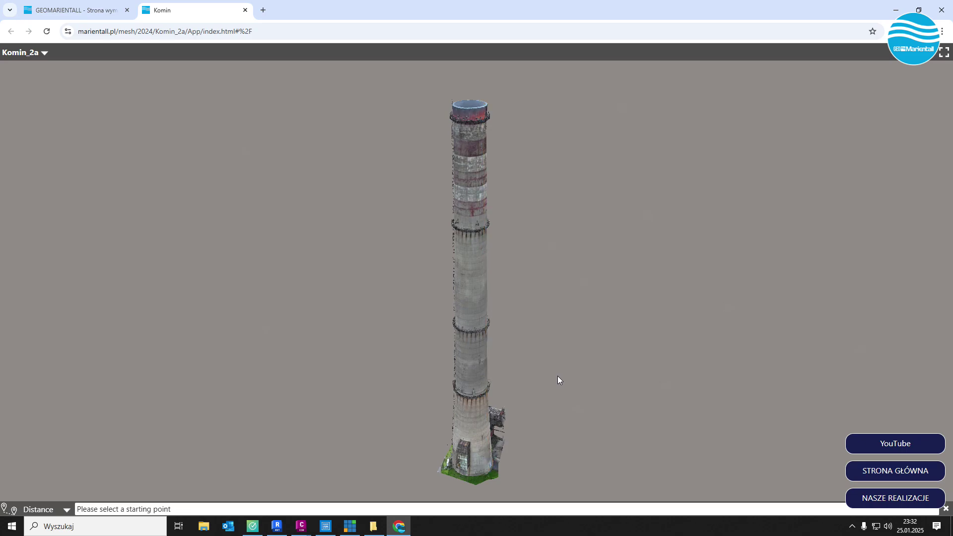
{"action": "mouse_move", "coordinate": [557, 375]}
{"action": "left_mouse_down"}
{"action": "mouse_move", "coordinate": [593, 239]}
{"action": "mouse_move", "coordinate": [568, 393]}
{"action": "left_mouse_up"}
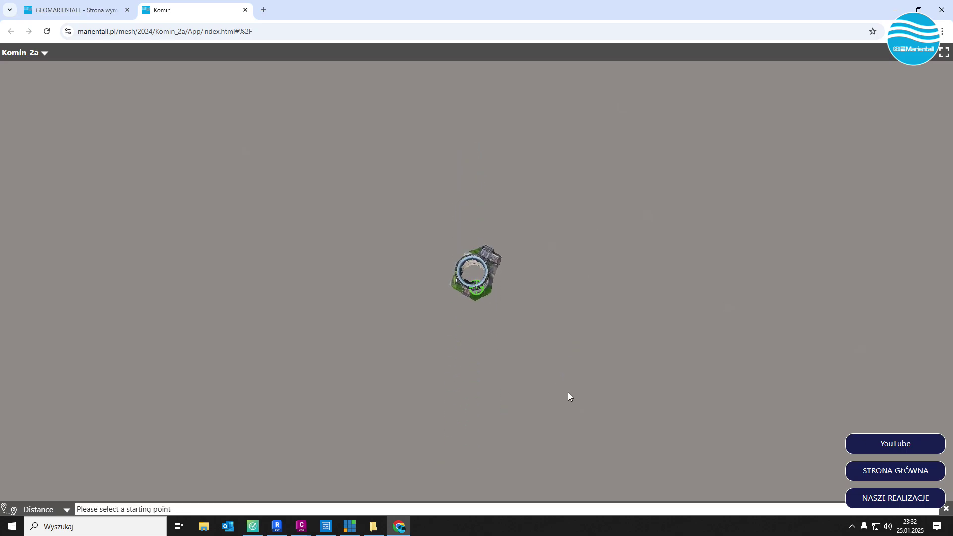
{"action": "scroll", "coordinate": [473, 252], "scroll_direction": "up", "scroll_amount": 3}
{"action": "mouse_move", "coordinate": [392, 351]}
{"action": "left_mouse_down"}
{"action": "mouse_move", "coordinate": [417, 336]}
{"action": "mouse_move", "coordinate": [477, 354]}
{"action": "left_mouse_up"}
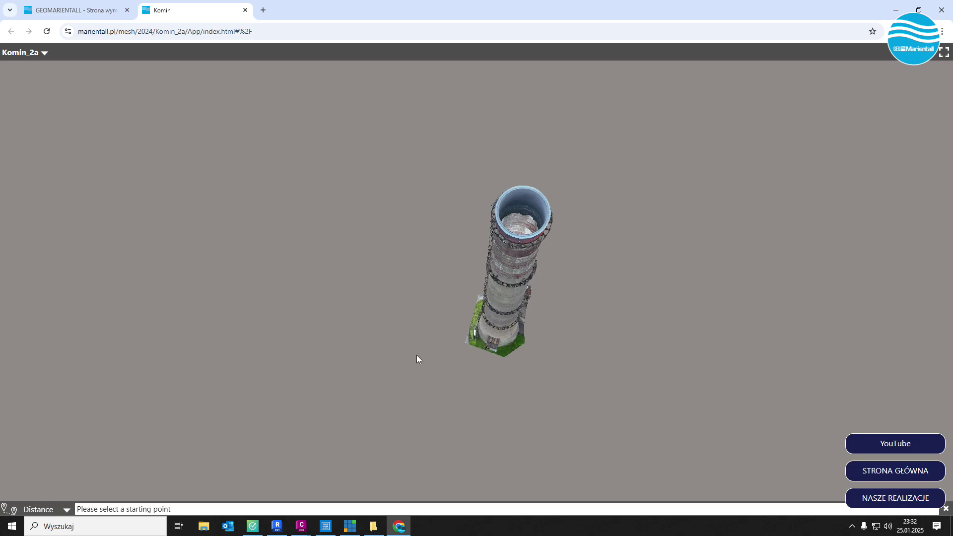
{"action": "mouse_move", "coordinate": [416, 356]}
{"action": "left_mouse_down"}
{"action": "mouse_move", "coordinate": [459, 323]}
{"action": "mouse_move", "coordinate": [417, 345]}
{"action": "left_mouse_up"}
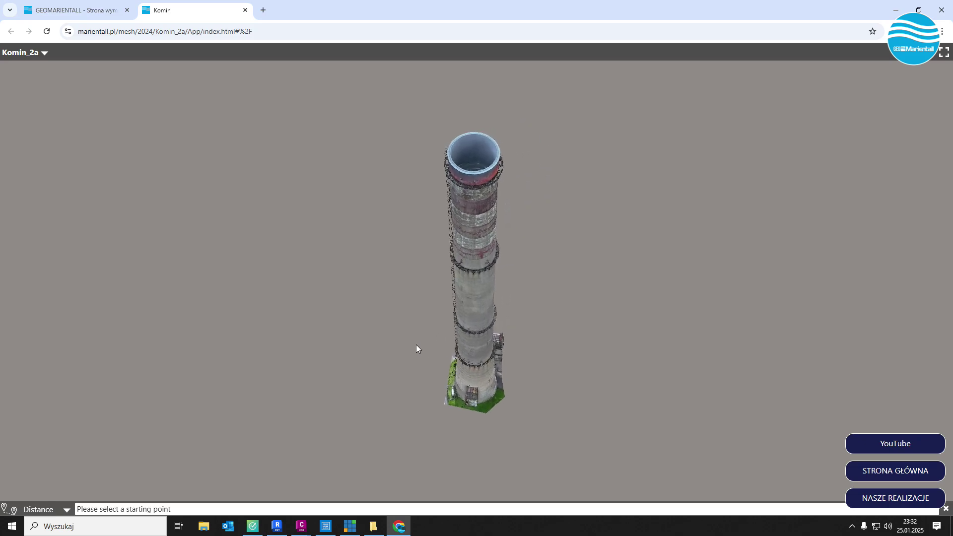
{"action": "scroll", "coordinate": [377, 342], "scroll_direction": "up", "scroll_amount": 2}
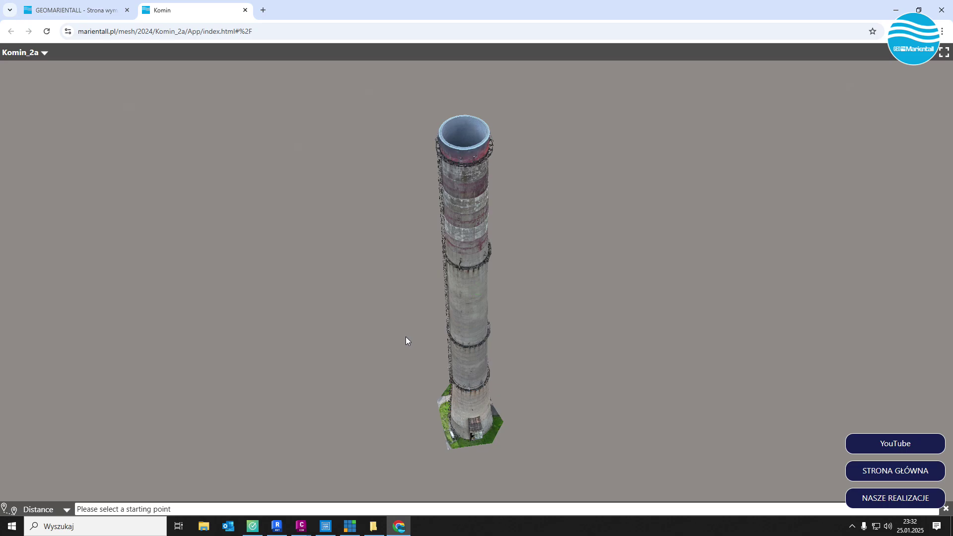
{"action": "left_click_drag", "start_coordinate": [370, 390], "coordinate": [389, 377]}
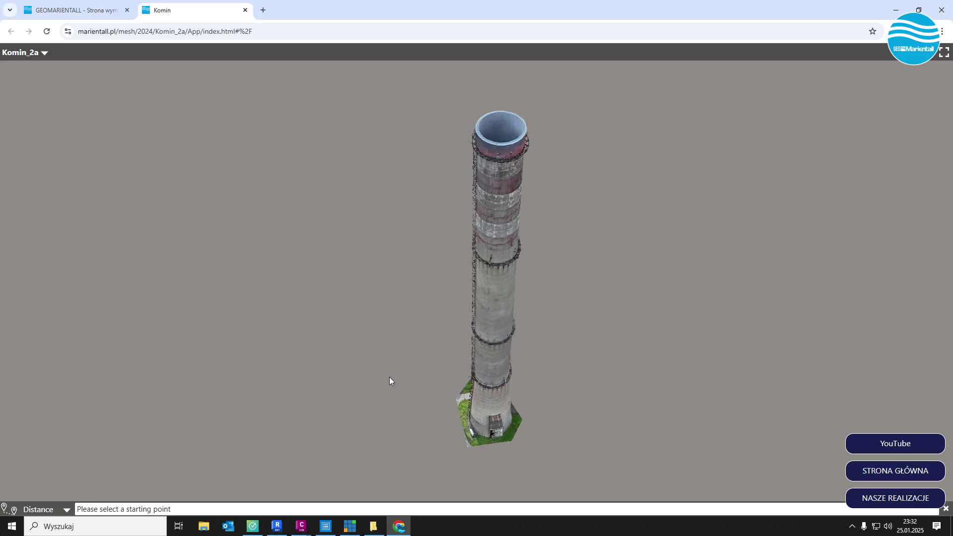
{"action": "left_click_drag", "start_coordinate": [382, 342], "coordinate": [536, 349]}
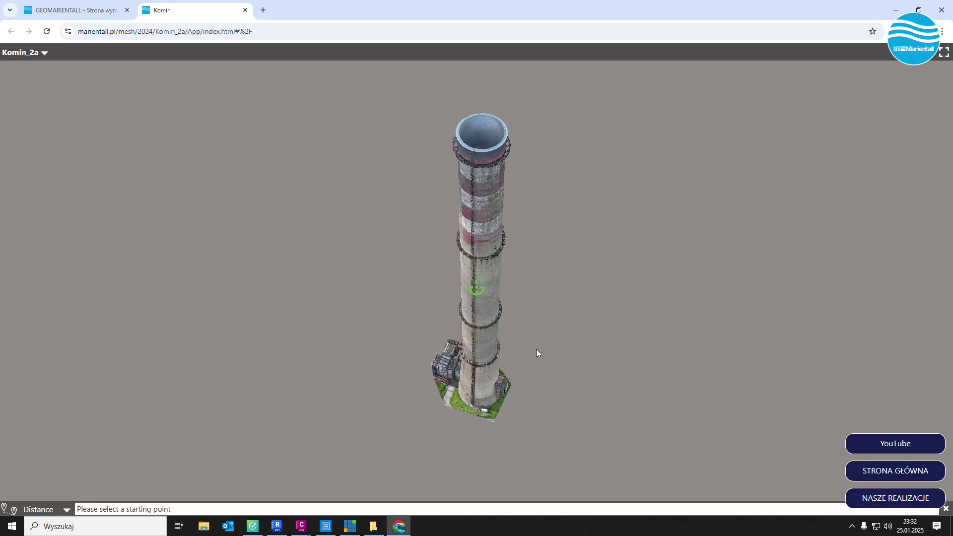
{"action": "scroll", "coordinate": [474, 298], "scroll_direction": "down", "scroll_amount": 2}
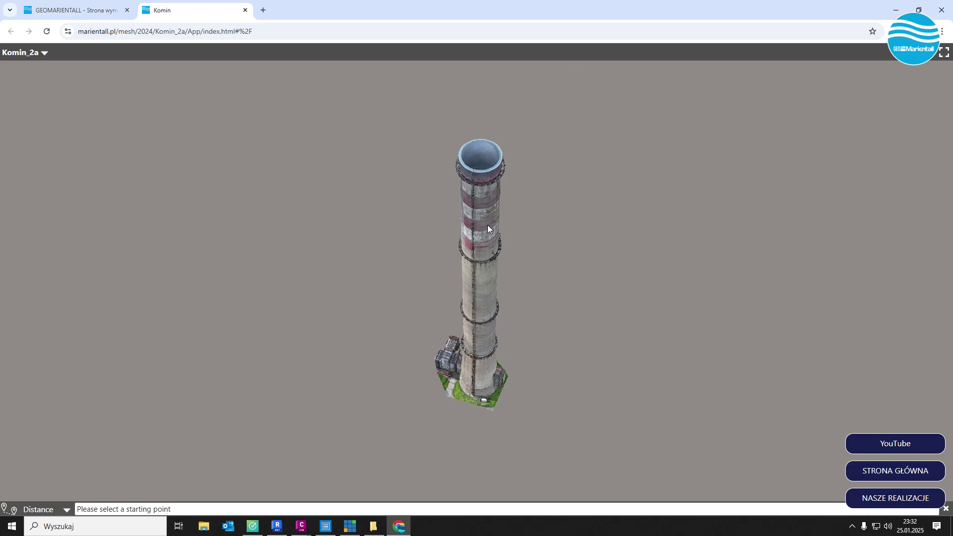
{"action": "left_click_drag", "start_coordinate": [474, 292], "coordinate": [541, 301]}
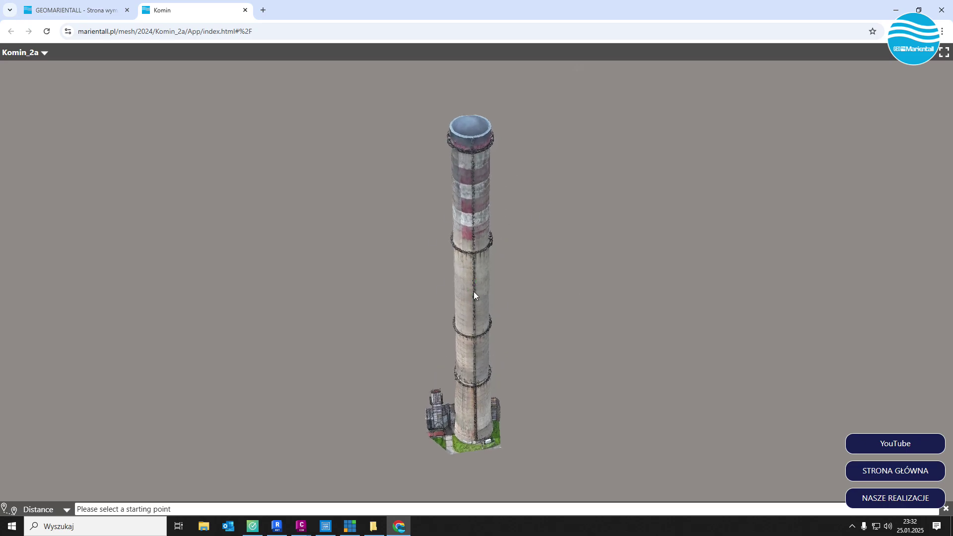
Step: Zoom toward the platform ring, orbit, and close in on the cracked concrete wall beneath it
{"action": "scroll", "coordinate": [479, 233], "scroll_direction": "up", "scroll_amount": 2}
{"action": "scroll", "coordinate": [479, 233], "scroll_direction": "up", "scroll_amount": 3}
{"action": "scroll", "coordinate": [464, 292], "scroll_direction": "up", "scroll_amount": 2}
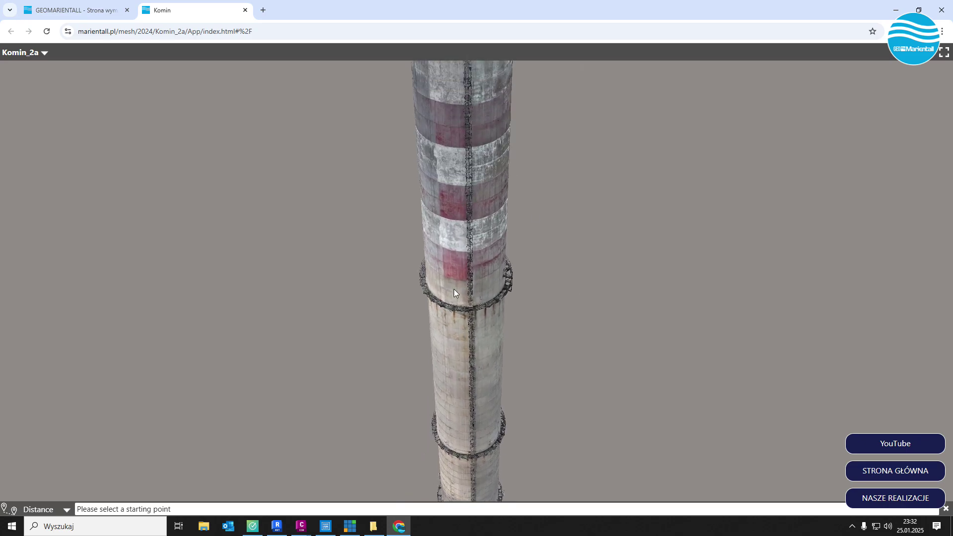
{"action": "scroll", "coordinate": [454, 288], "scroll_direction": "up", "scroll_amount": 1}
{"action": "scroll", "coordinate": [448, 305], "scroll_direction": "up", "scroll_amount": 1}
{"action": "scroll", "coordinate": [413, 340], "scroll_direction": "up", "scroll_amount": 2}
{"action": "scroll", "coordinate": [412, 336], "scroll_direction": "up", "scroll_amount": 2}
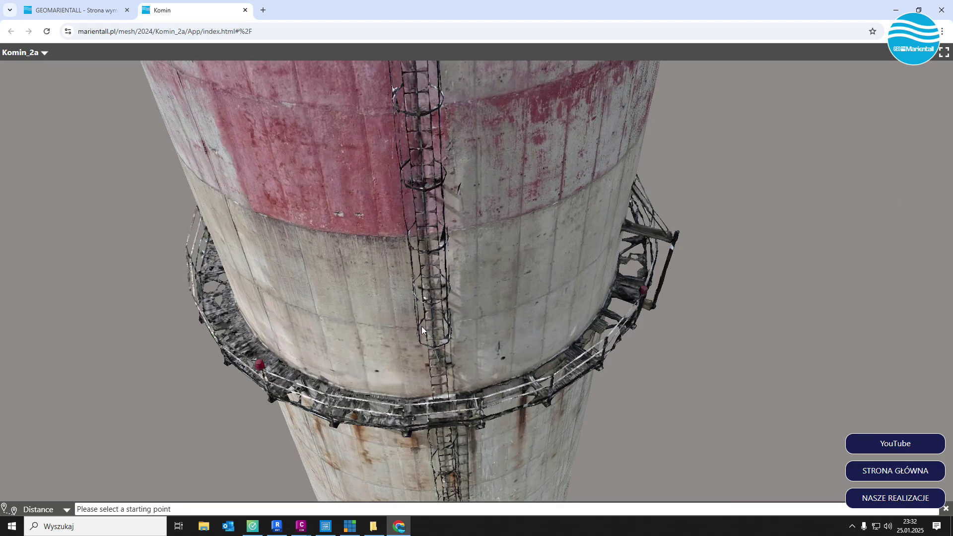
{"action": "mouse_move", "coordinate": [422, 326]}
{"action": "left_mouse_down"}
{"action": "mouse_move", "coordinate": [547, 340]}
{"action": "mouse_move", "coordinate": [611, 327]}
{"action": "left_mouse_up"}
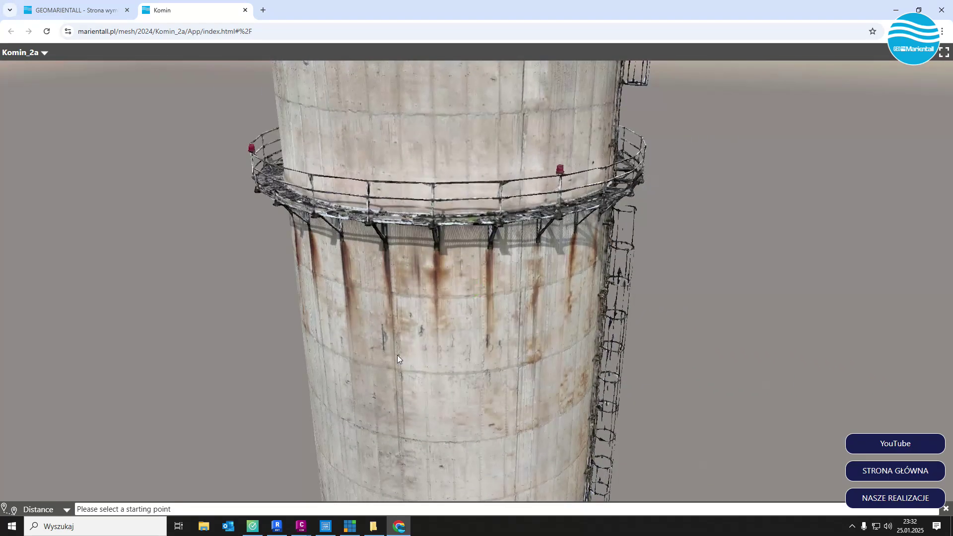
{"action": "scroll", "coordinate": [397, 355], "scroll_direction": "up", "scroll_amount": 1}
{"action": "scroll", "coordinate": [400, 381], "scroll_direction": "up", "scroll_amount": 2}
{"action": "scroll", "coordinate": [448, 308], "scroll_direction": "up", "scroll_amount": 2}
{"action": "scroll", "coordinate": [477, 260], "scroll_direction": "up", "scroll_amount": 2}
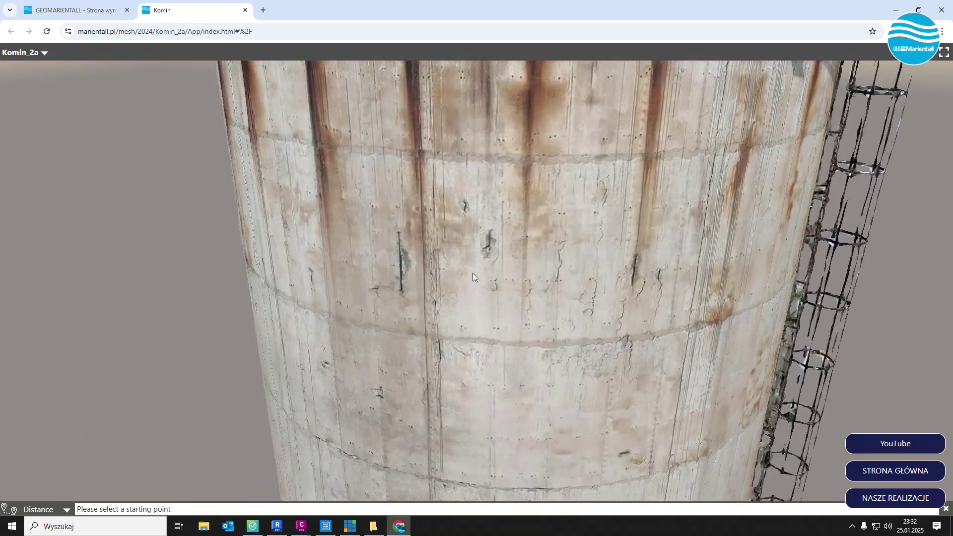
{"action": "scroll", "coordinate": [464, 307], "scroll_direction": "up", "scroll_amount": 2}
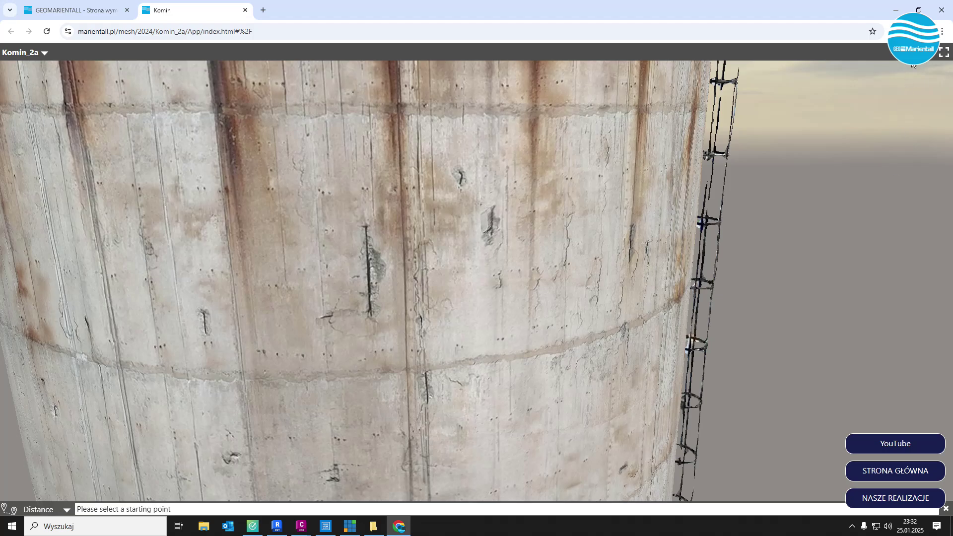
Step: Turn on the Distance tool and measure the vertical crack top to bottom: 88.2804 cm
{"action": "left_click", "coordinate": [932, 57]}
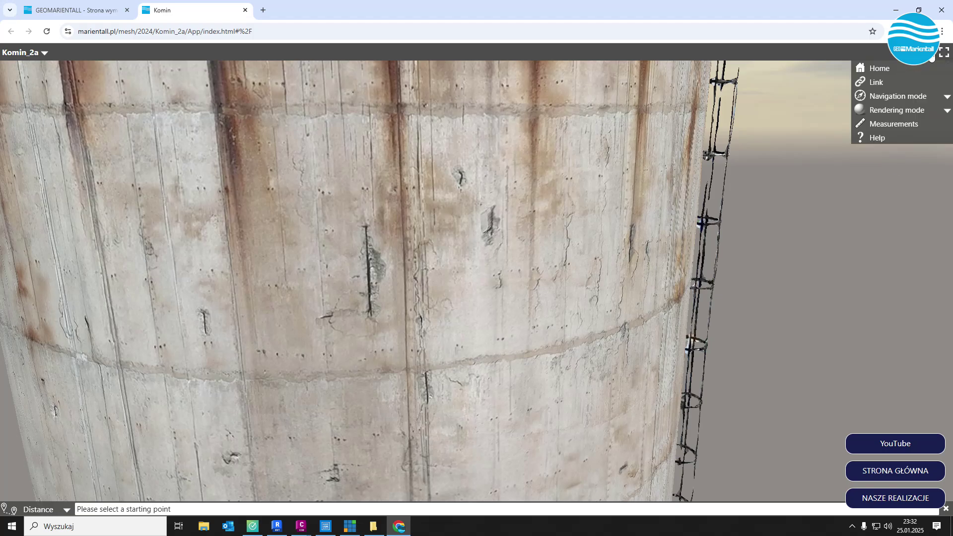
{"action": "left_click", "coordinate": [905, 125]}
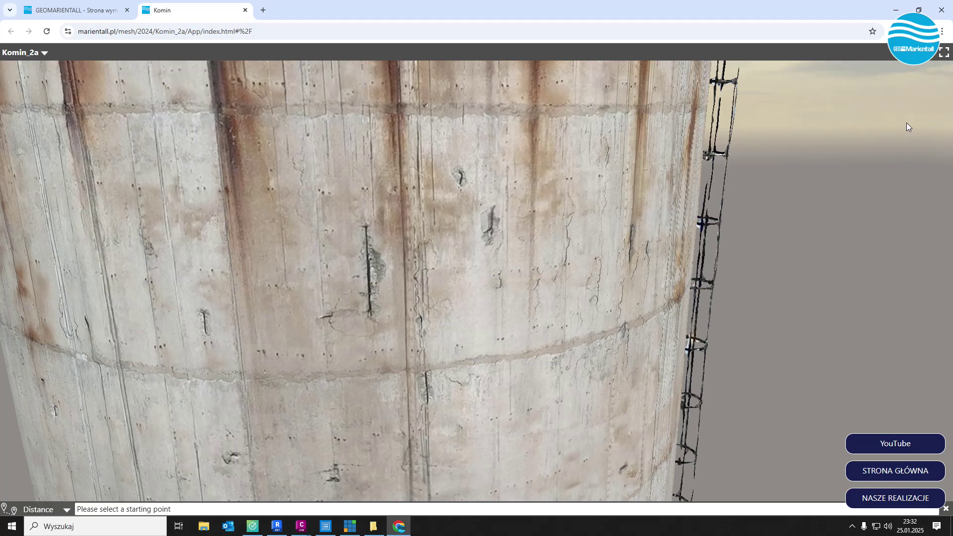
{"action": "left_click", "coordinate": [365, 227]}
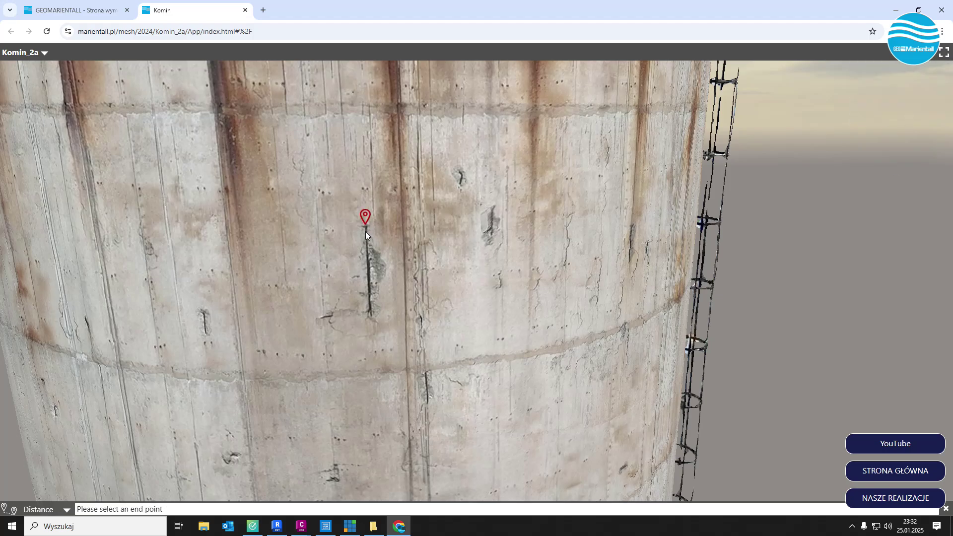
{"action": "left_click", "coordinate": [370, 317]}
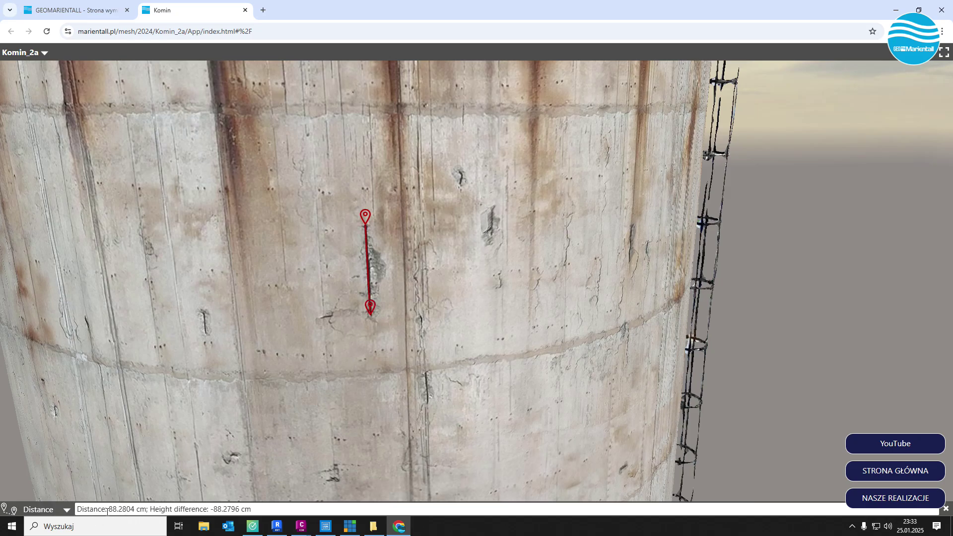
{"action": "mouse_move", "coordinate": [257, 230]}
{"action": "left_mouse_down"}
{"action": "mouse_move", "coordinate": [326, 258]}
{"action": "mouse_move", "coordinate": [255, 248]}
{"action": "left_mouse_up"}
Step: Zoom out and orbit away from the wall, then clear the 88.2804 cm crack measurement
{"action": "scroll", "coordinate": [254, 249], "scroll_direction": "down", "scroll_amount": 3}
{"action": "scroll", "coordinate": [255, 249], "scroll_direction": "down", "scroll_amount": 3}
{"action": "left_click_drag", "start_coordinate": [333, 370], "coordinate": [439, 147]}
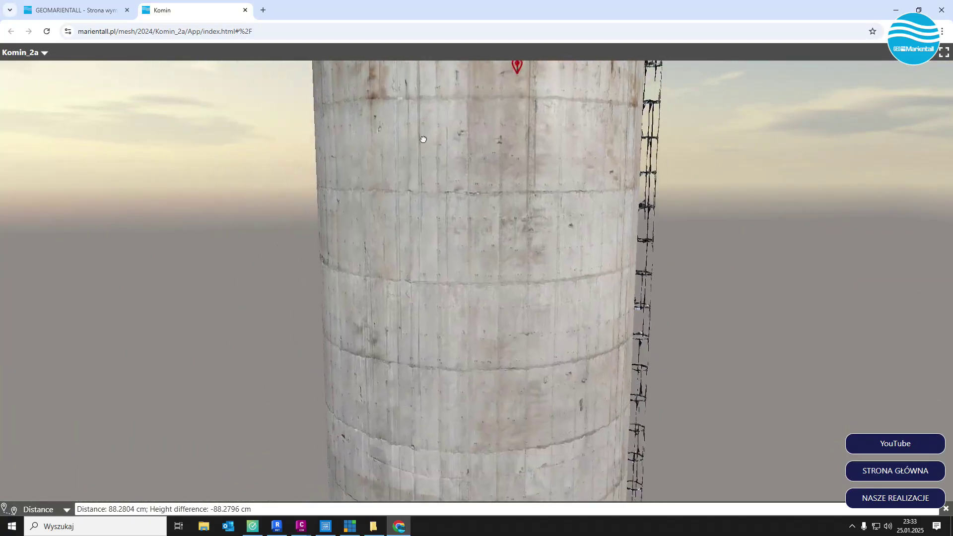
{"action": "scroll", "coordinate": [454, 272], "scroll_direction": "down", "scroll_amount": 2}
{"action": "scroll", "coordinate": [435, 281], "scroll_direction": "down", "scroll_amount": 2}
{"action": "scroll", "coordinate": [437, 281], "scroll_direction": "down", "scroll_amount": 3}
{"action": "mouse_move", "coordinate": [442, 282]}
{"action": "left_mouse_down"}
{"action": "mouse_move", "coordinate": [497, 237]}
{"action": "mouse_move", "coordinate": [509, 266]}
{"action": "mouse_move", "coordinate": [482, 246]}
{"action": "mouse_move", "coordinate": [435, 254]}
{"action": "mouse_move", "coordinate": [476, 268]}
{"action": "mouse_move", "coordinate": [485, 245]}
{"action": "mouse_move", "coordinate": [486, 329]}
{"action": "mouse_move", "coordinate": [461, 408]}
{"action": "mouse_move", "coordinate": [571, 402]}
{"action": "mouse_move", "coordinate": [545, 273]}
{"action": "mouse_move", "coordinate": [494, 277]}
{"action": "left_mouse_up"}
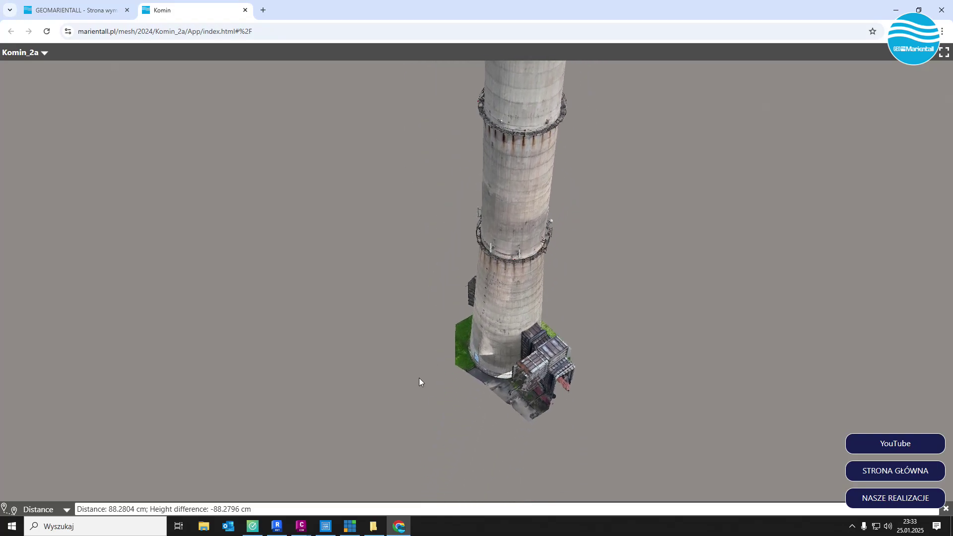
{"action": "mouse_move", "coordinate": [420, 378]}
{"action": "left_mouse_down"}
{"action": "mouse_move", "coordinate": [485, 404]}
{"action": "mouse_move", "coordinate": [593, 366]}
{"action": "mouse_move", "coordinate": [572, 374]}
{"action": "mouse_move", "coordinate": [539, 225]}
{"action": "mouse_move", "coordinate": [587, 238]}
{"action": "mouse_move", "coordinate": [621, 310]}
{"action": "mouse_move", "coordinate": [559, 397]}
{"action": "mouse_move", "coordinate": [555, 311]}
{"action": "mouse_move", "coordinate": [662, 199]}
{"action": "mouse_move", "coordinate": [659, 238]}
{"action": "left_mouse_up"}
{"action": "scroll", "coordinate": [571, 313], "scroll_direction": "down", "scroll_amount": 3}
{"action": "left_click", "coordinate": [583, 333]}
Step: Orbit over the whole chimney from a tilted tower view to a steep top-down view
{"action": "left_click_drag", "start_coordinate": [591, 317], "coordinate": [559, 362]}
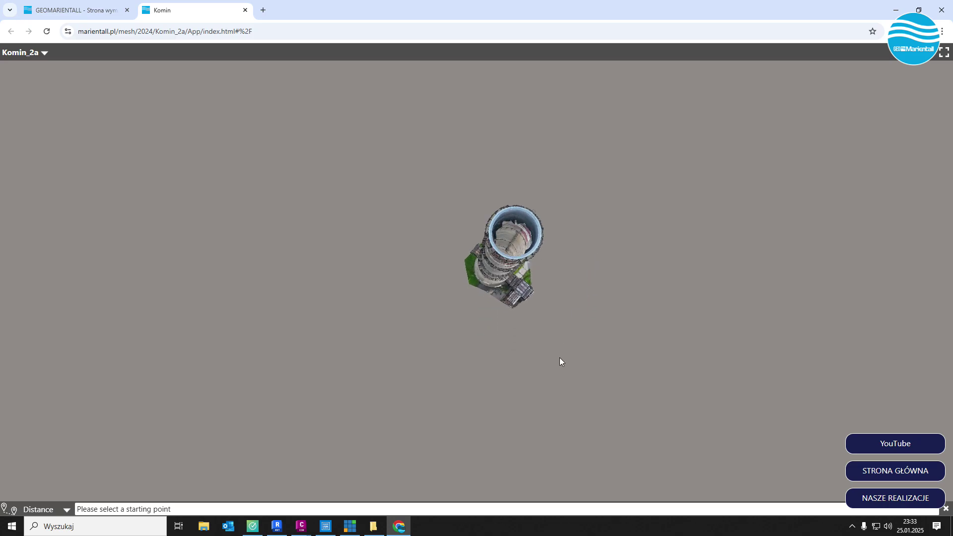
{"action": "scroll", "coordinate": [567, 326], "scroll_direction": "up", "scroll_amount": 2}
{"action": "scroll", "coordinate": [567, 326], "scroll_direction": "up", "scroll_amount": 3}
{"action": "mouse_move", "coordinate": [740, 252]}
{"action": "left_mouse_down"}
{"action": "mouse_move", "coordinate": [668, 210]}
{"action": "mouse_move", "coordinate": [706, 233]}
{"action": "mouse_move", "coordinate": [827, 244]}
{"action": "left_mouse_up"}
{"action": "left_click_drag", "start_coordinate": [620, 243], "coordinate": [644, 316]}
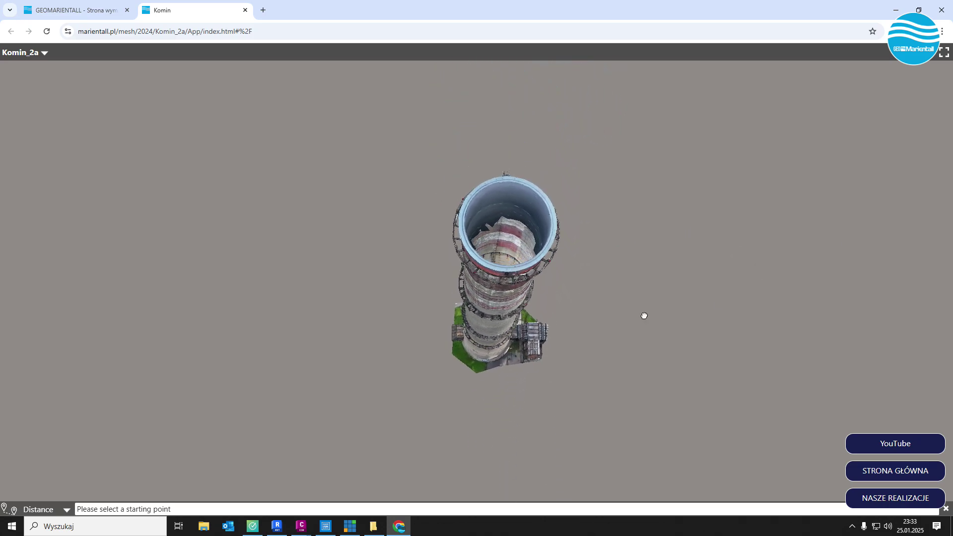
{"action": "left_click_drag", "start_coordinate": [538, 338], "coordinate": [551, 315]}
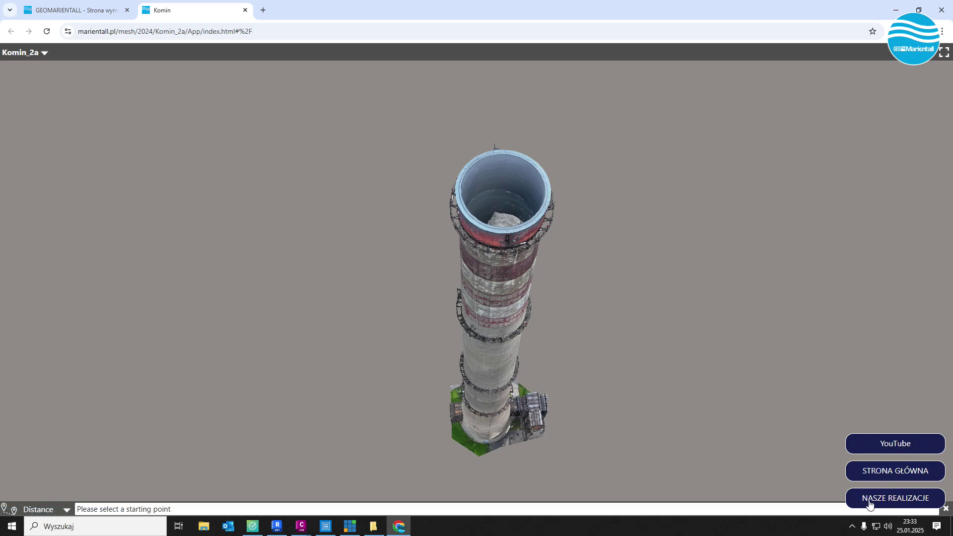
{"action": "mouse_move", "coordinate": [595, 376]}
{"action": "left_mouse_down"}
{"action": "mouse_move", "coordinate": [626, 330]}
{"action": "mouse_move", "coordinate": [631, 361]}
{"action": "mouse_move", "coordinate": [618, 292]}
{"action": "mouse_move", "coordinate": [520, 341]}
{"action": "mouse_move", "coordinate": [551, 283]}
{"action": "mouse_move", "coordinate": [618, 368]}
{"action": "mouse_move", "coordinate": [597, 336]}
{"action": "mouse_move", "coordinate": [646, 375]}
{"action": "mouse_move", "coordinate": [634, 315]}
{"action": "mouse_move", "coordinate": [547, 308]}
{"action": "left_mouse_up"}
{"action": "scroll", "coordinate": [578, 332], "scroll_direction": "up", "scroll_amount": 3}
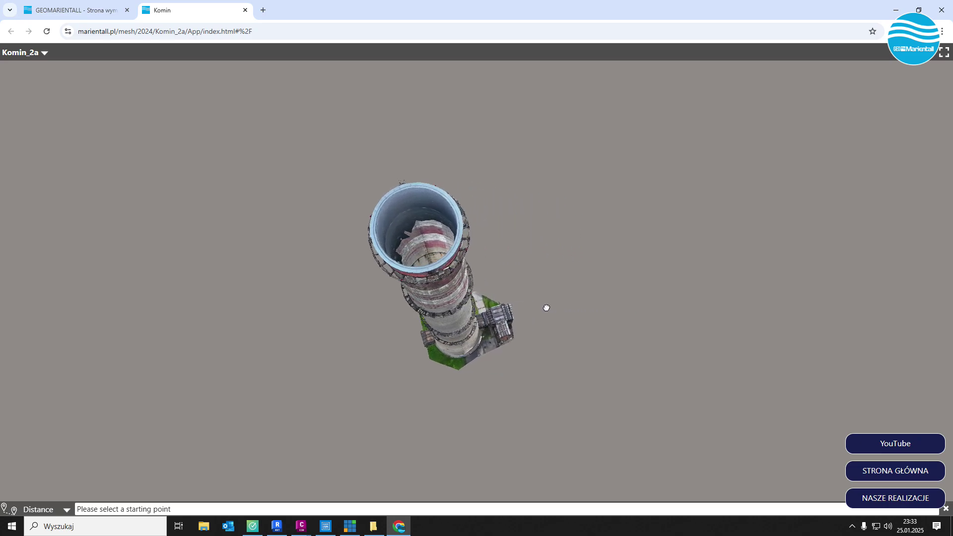
{"action": "mouse_move", "coordinate": [539, 342]}
{"action": "left_mouse_down"}
{"action": "mouse_move", "coordinate": [621, 351]}
{"action": "mouse_move", "coordinate": [530, 341]}
{"action": "mouse_move", "coordinate": [481, 391]}
{"action": "mouse_move", "coordinate": [557, 323]}
{"action": "mouse_move", "coordinate": [514, 367]}
{"action": "mouse_move", "coordinate": [523, 347]}
{"action": "mouse_move", "coordinate": [594, 315]}
{"action": "left_mouse_up"}
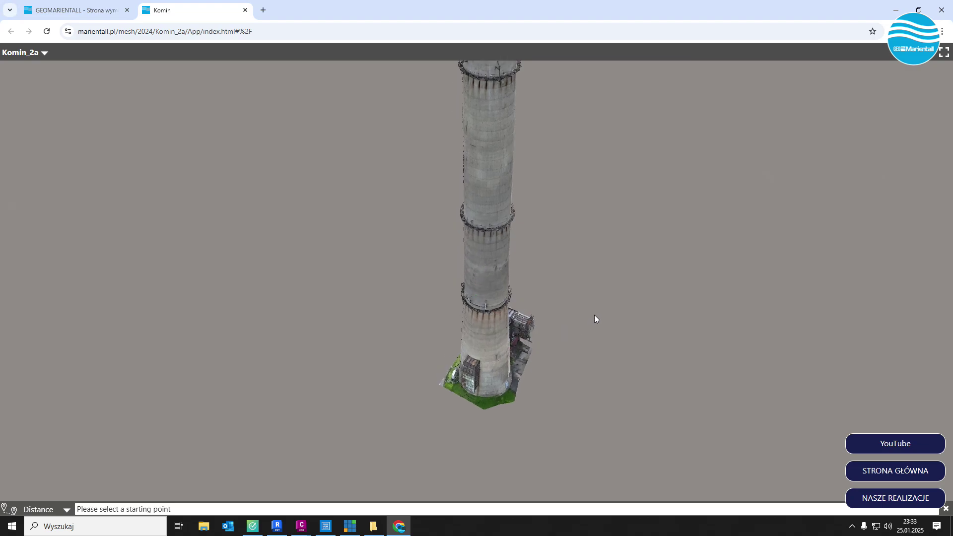